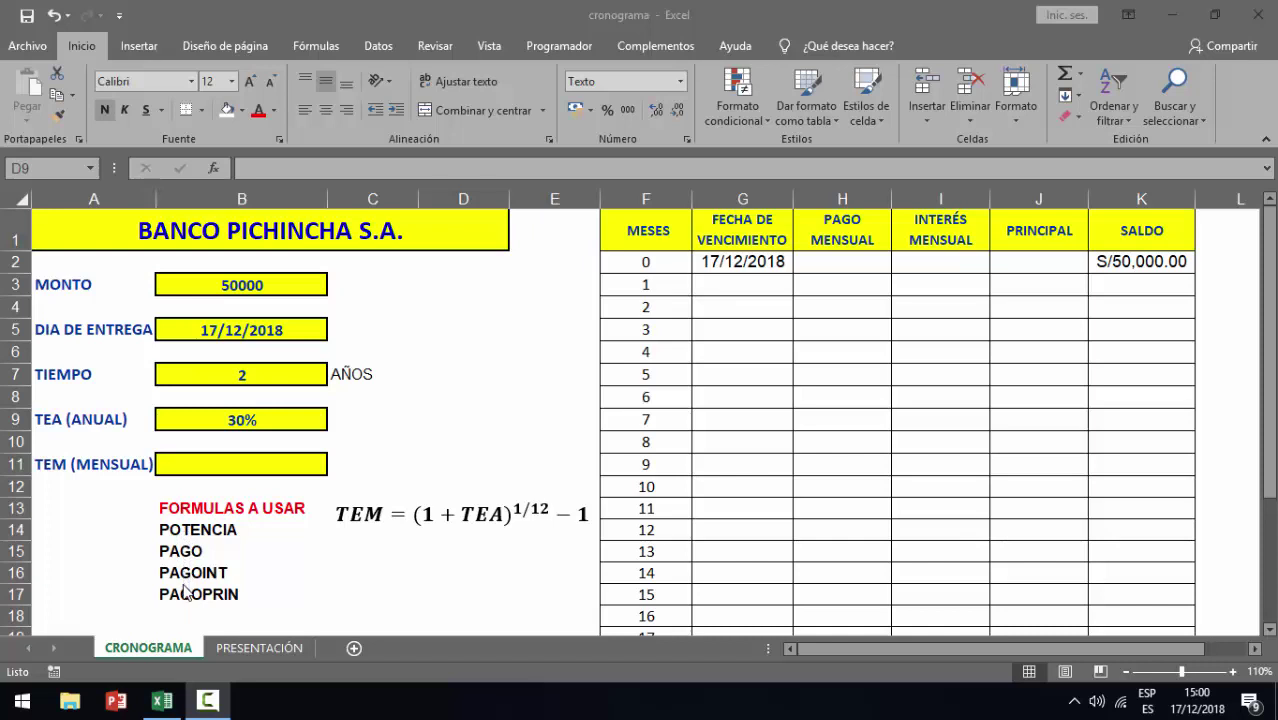
# Give the POTENCIA entry in the formula list a yellow fill.
pyautogui.click(228, 474)
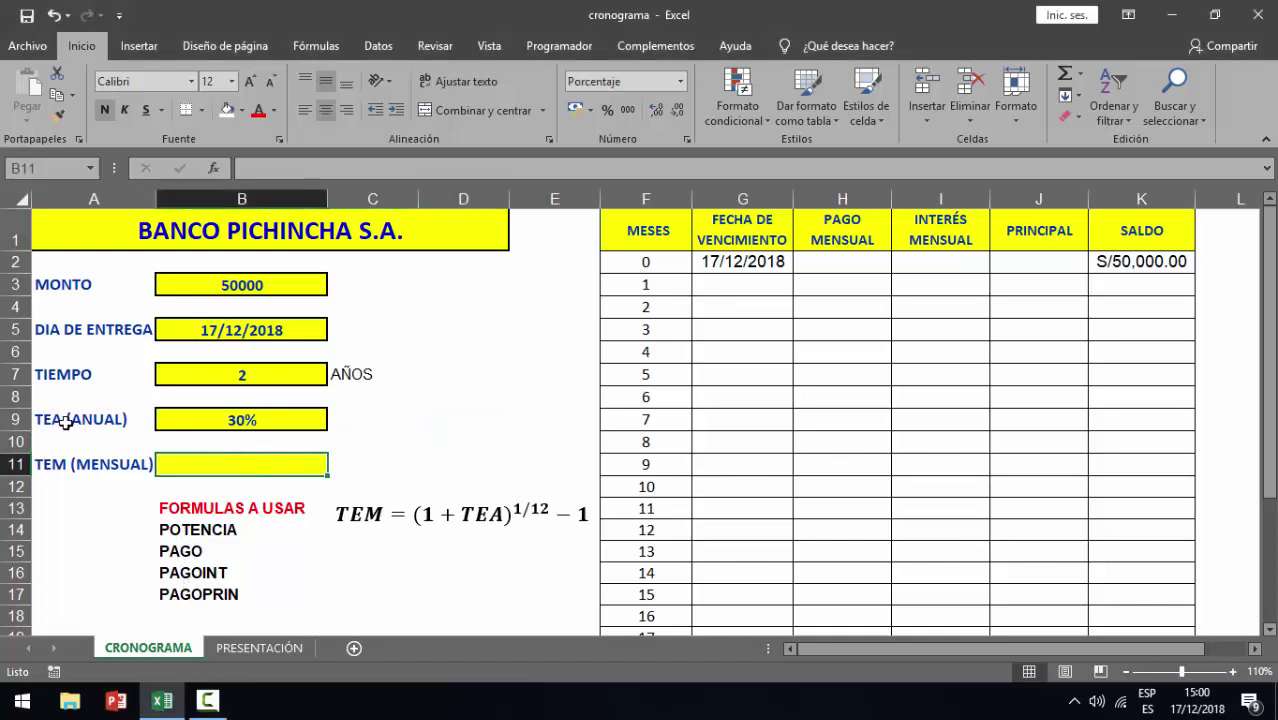
pyautogui.click(197, 529)
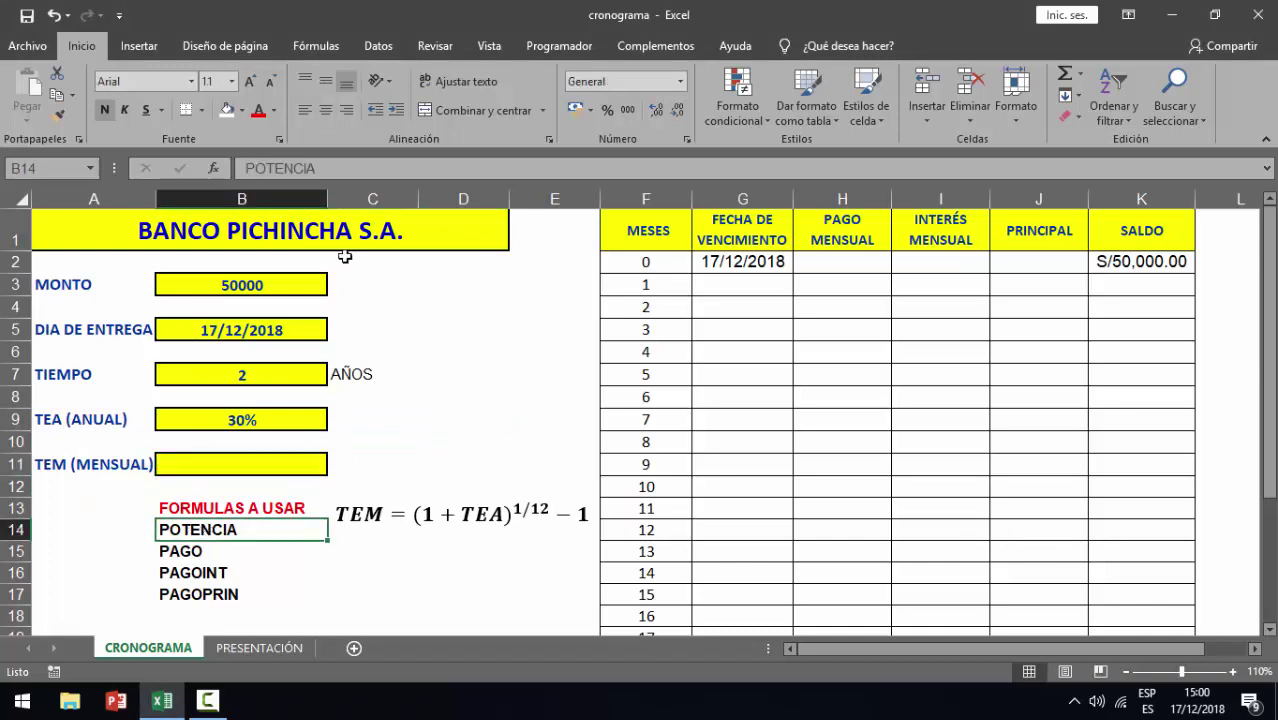
pyautogui.click(242, 110)
pyautogui.click(270, 258)
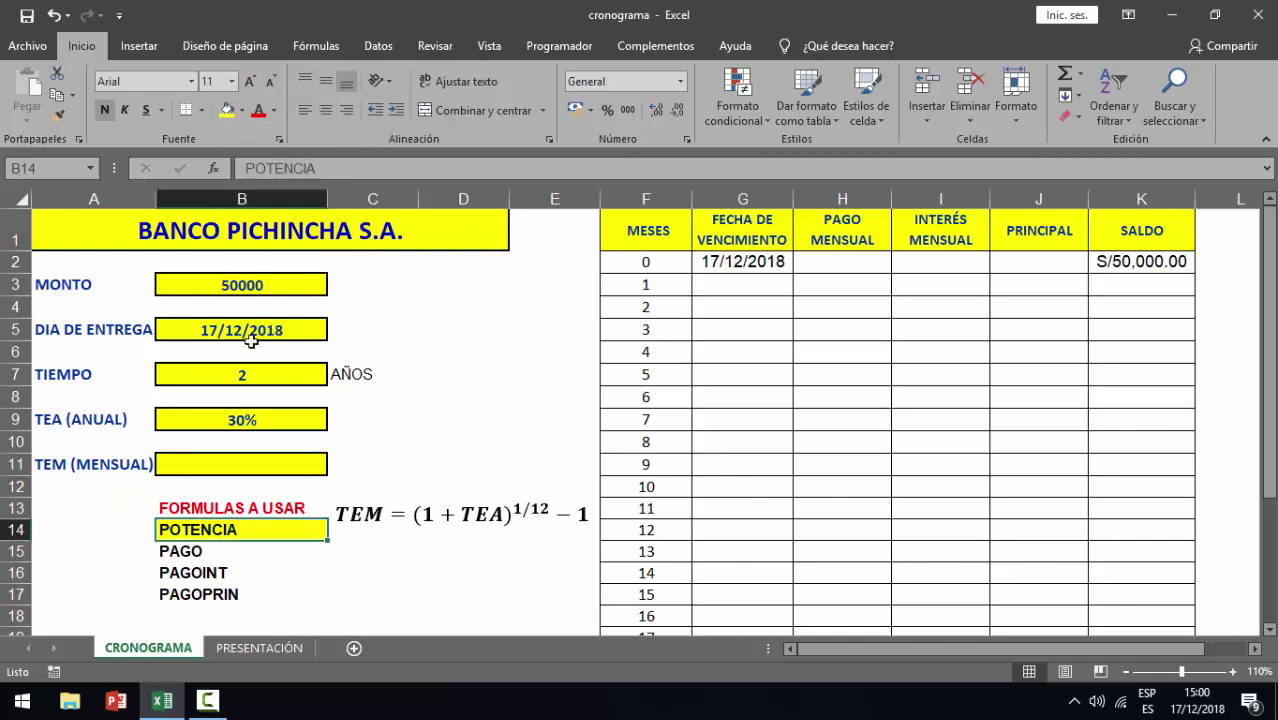
# Enter =POTENCIA(1+B9;1/12)-1 in B11, giving a 2.21% monthly rate.
pyautogui.click(236, 455)
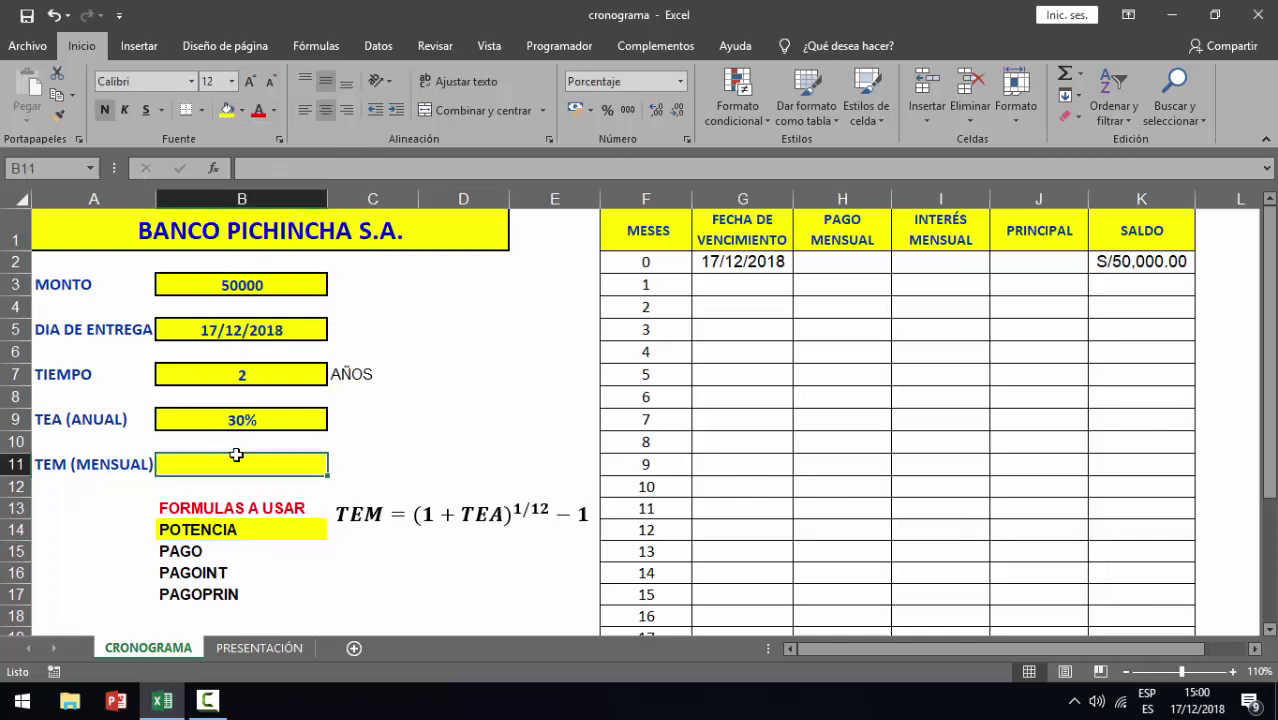
pyautogui.write('=POTENCI')
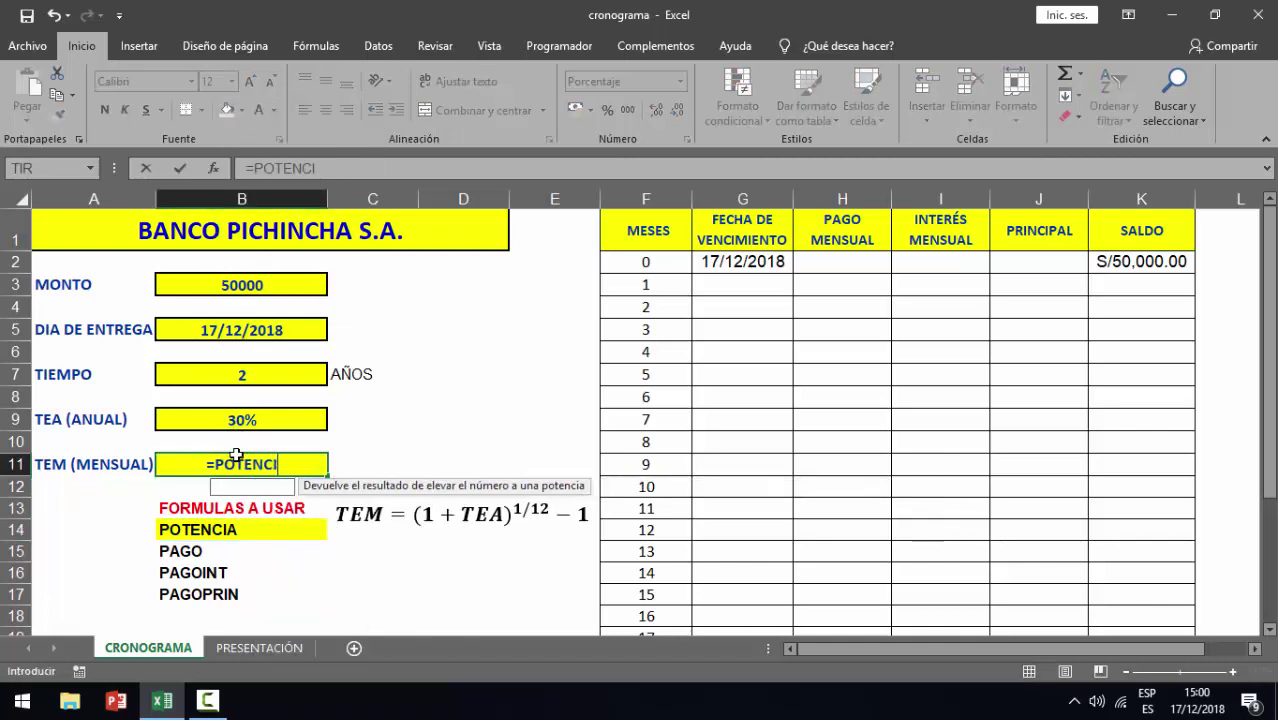
pyautogui.write('A(')
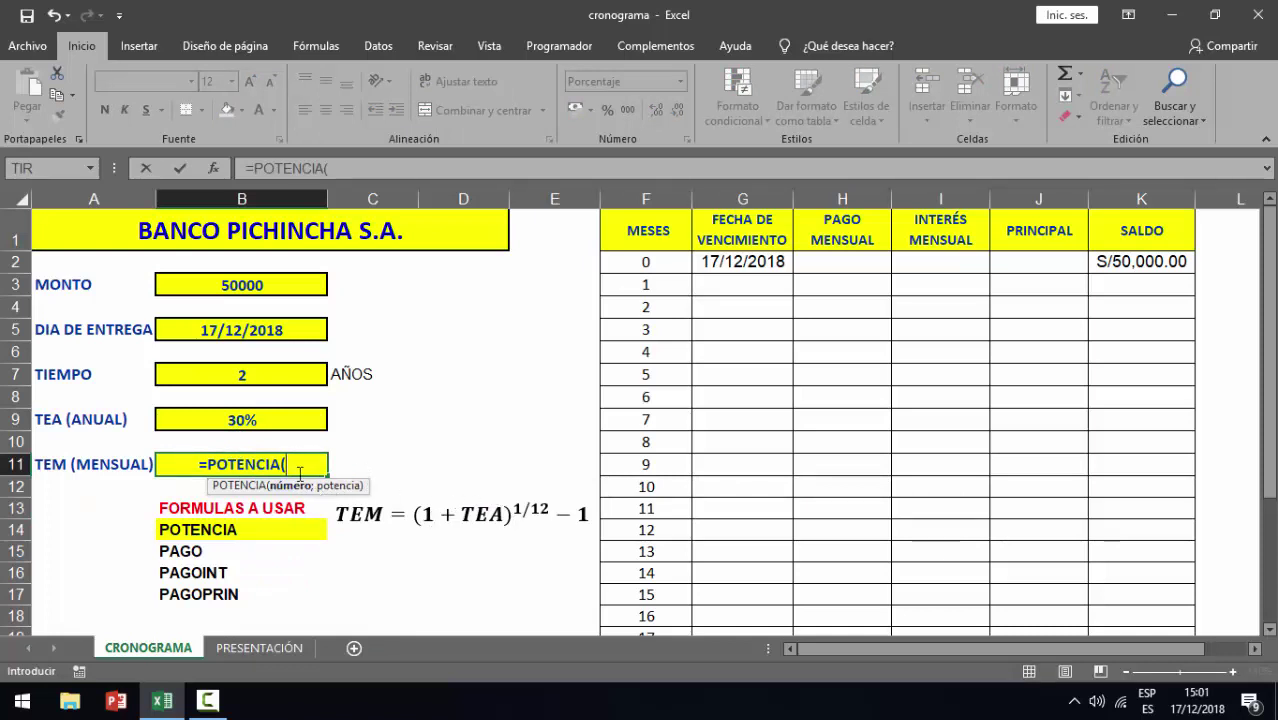
pyautogui.write('1+')
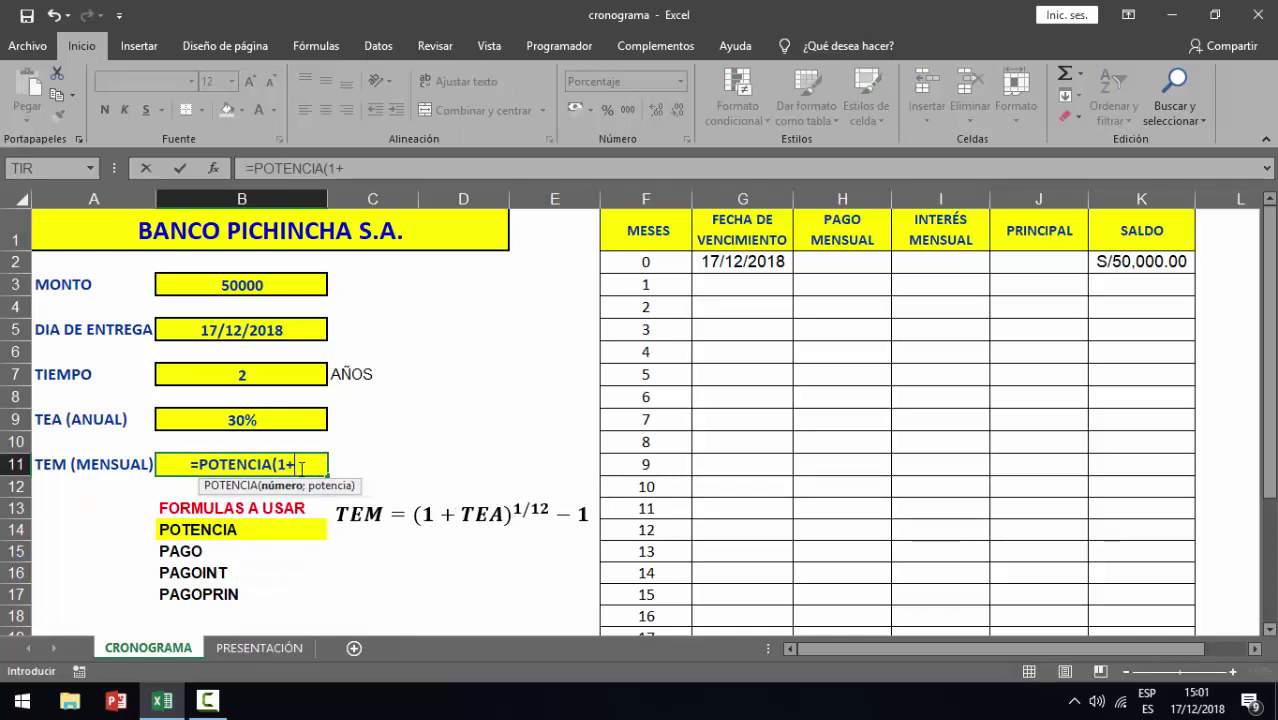
pyautogui.click(255, 423)
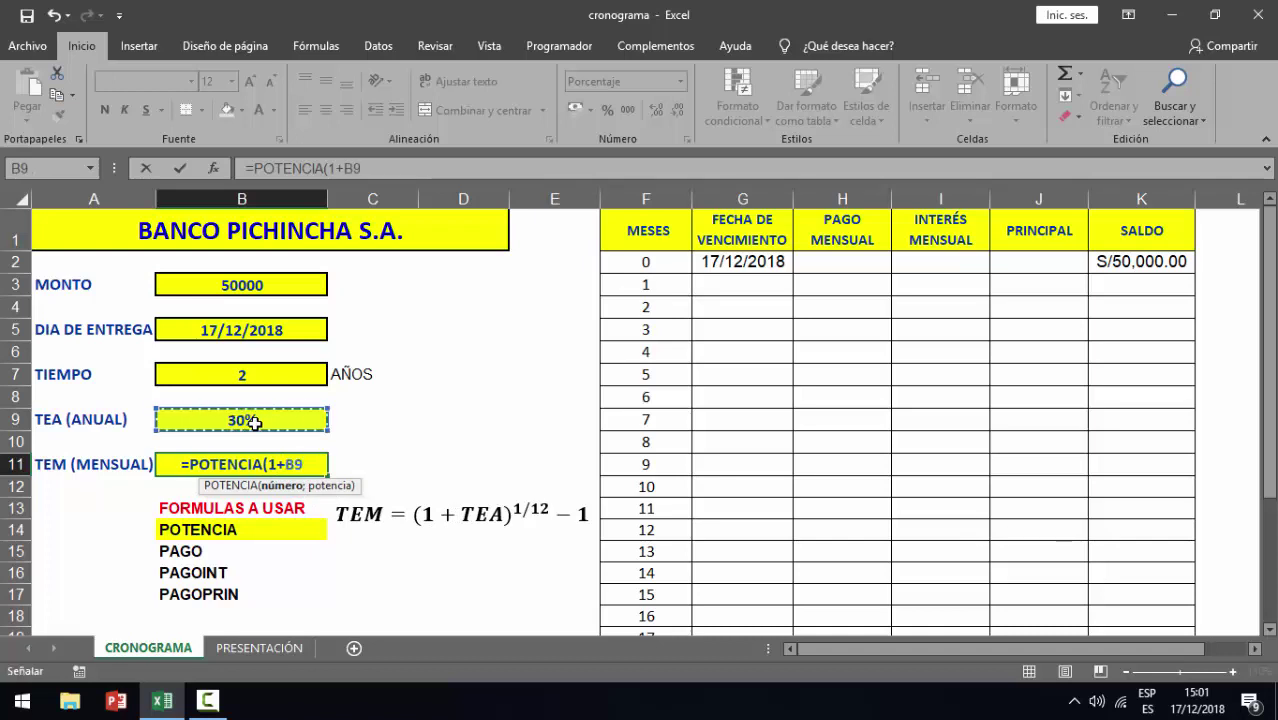
pyautogui.write(';')
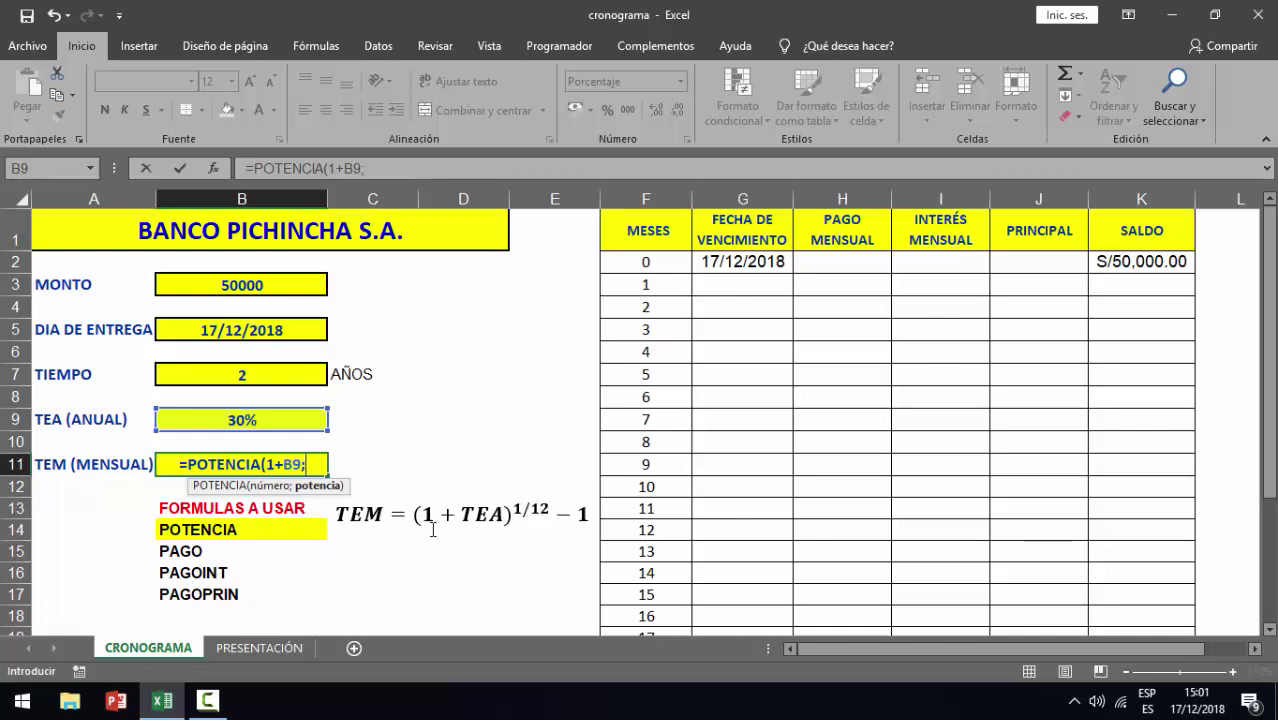
pyautogui.write('1/12)')
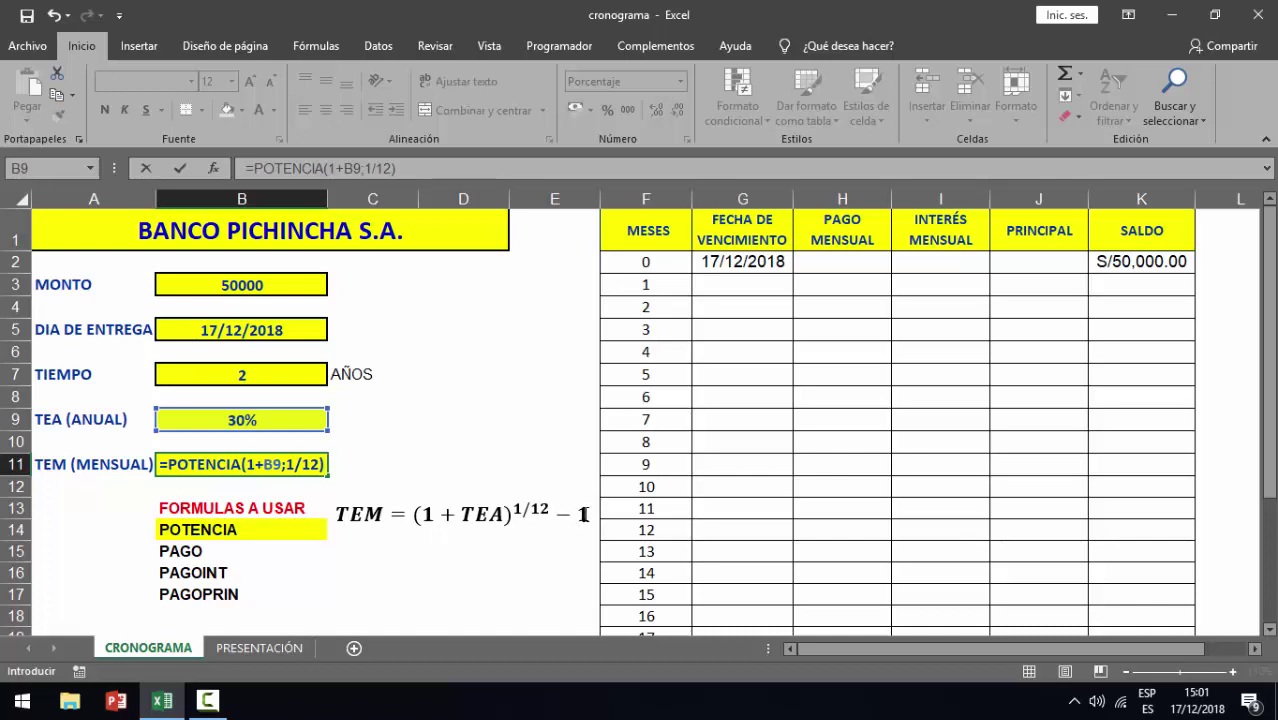
pyautogui.write('-1')
pyautogui.press('Return')
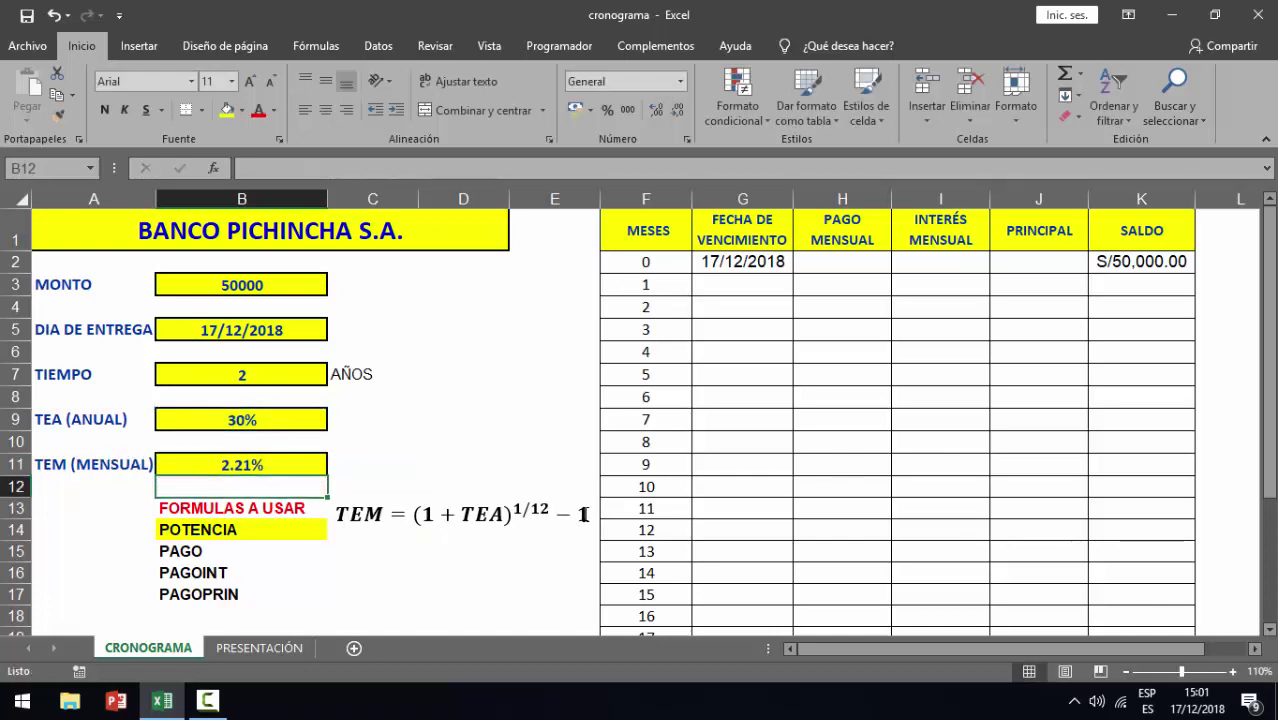
pyautogui.click(302, 469)
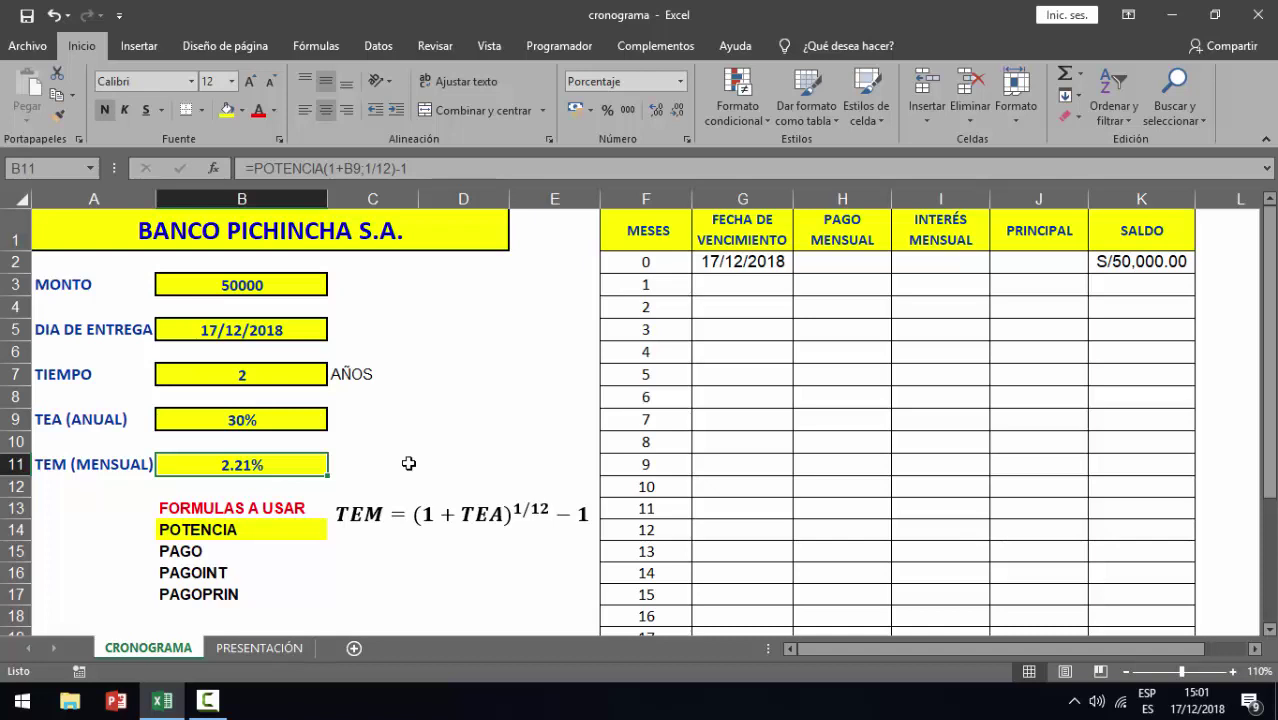
# Review the month 0 row and enter =G2+30 as month 1's due date in G3.
pyautogui.click(649, 262)
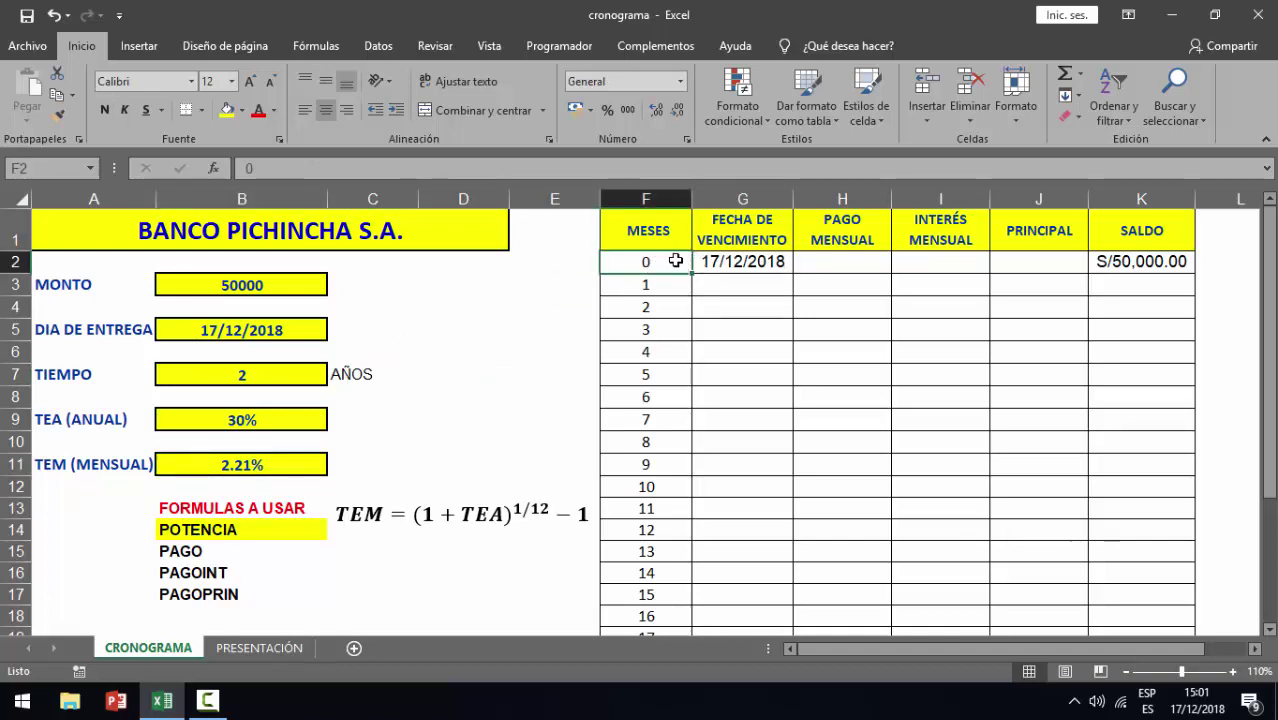
pyautogui.click(737, 263)
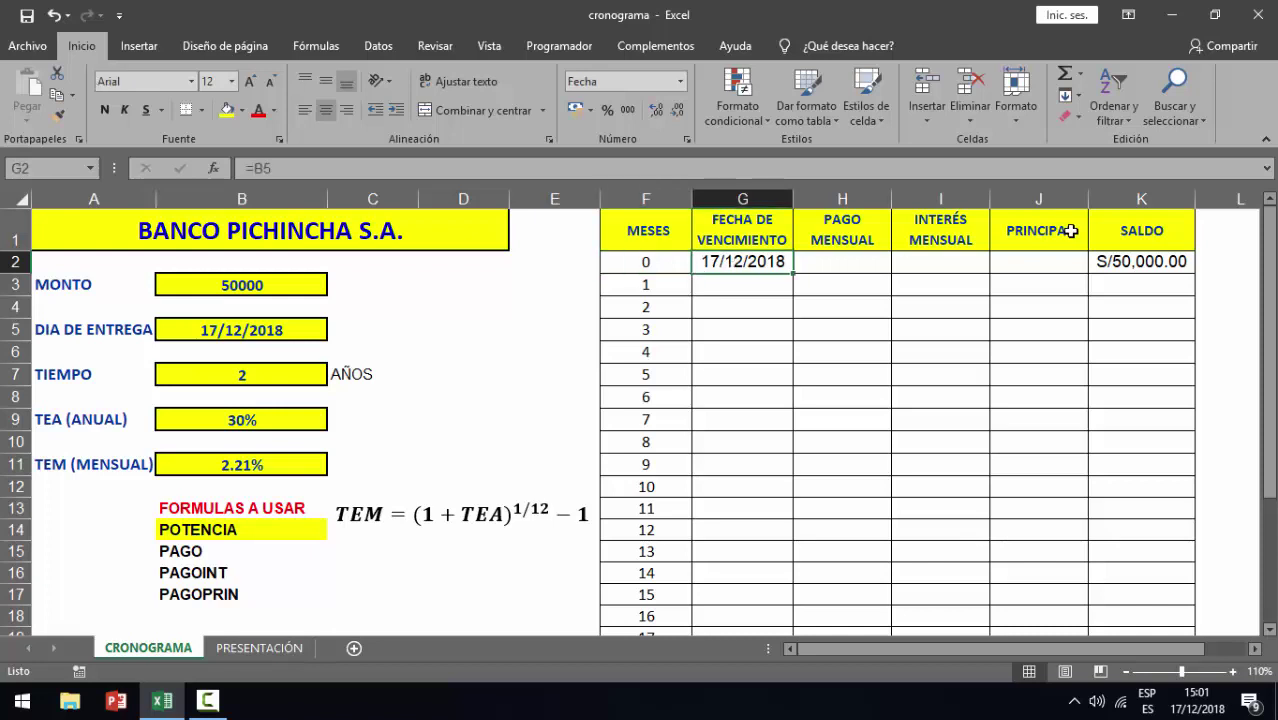
pyautogui.click(1148, 264)
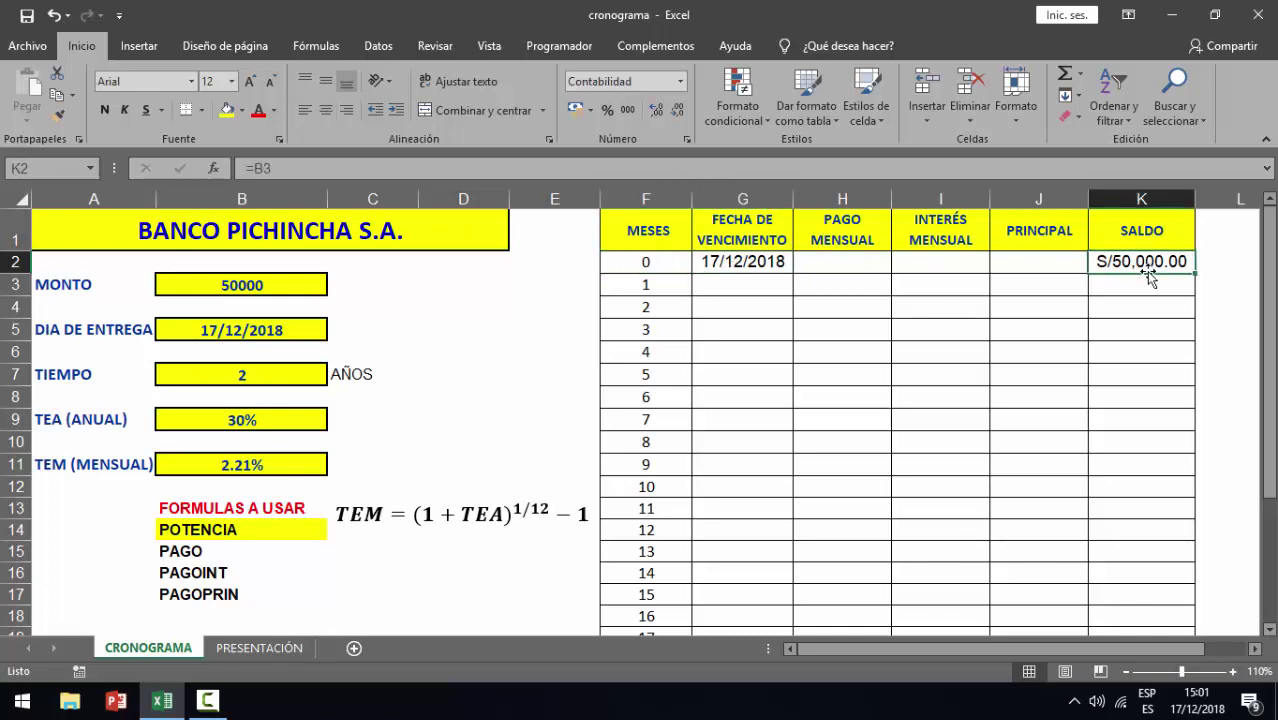
pyautogui.click(744, 286)
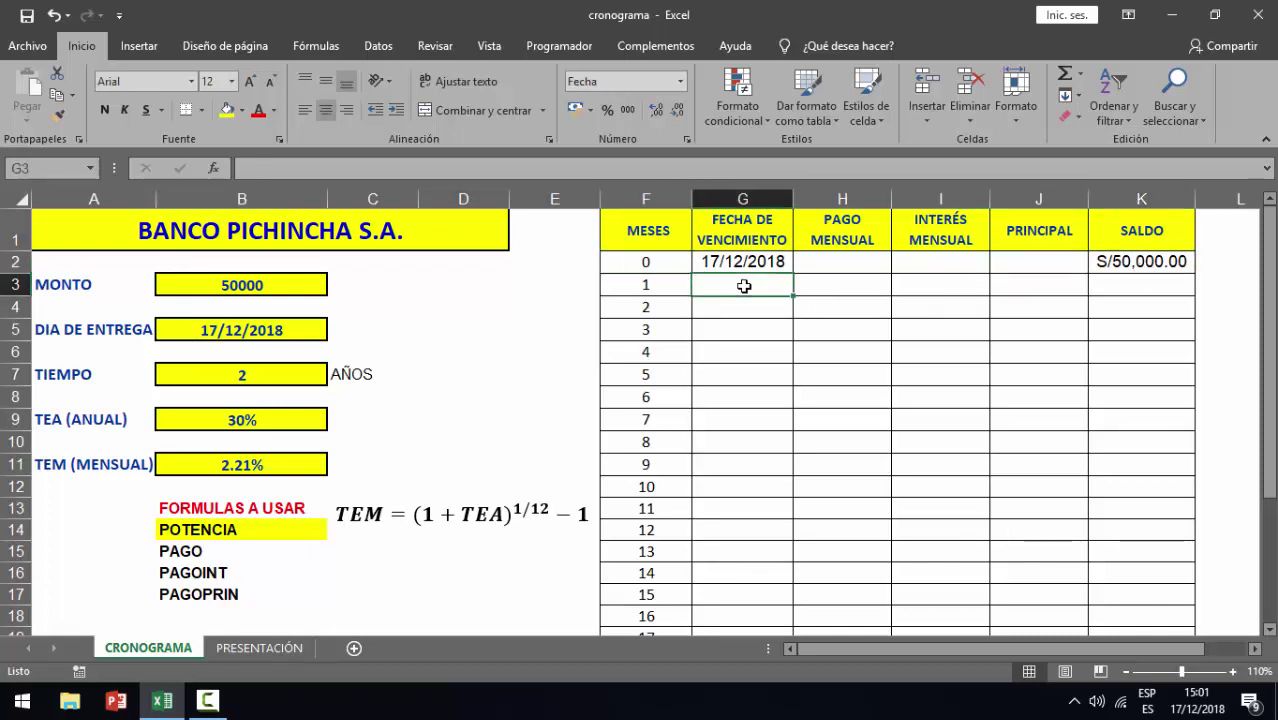
pyautogui.write('=')
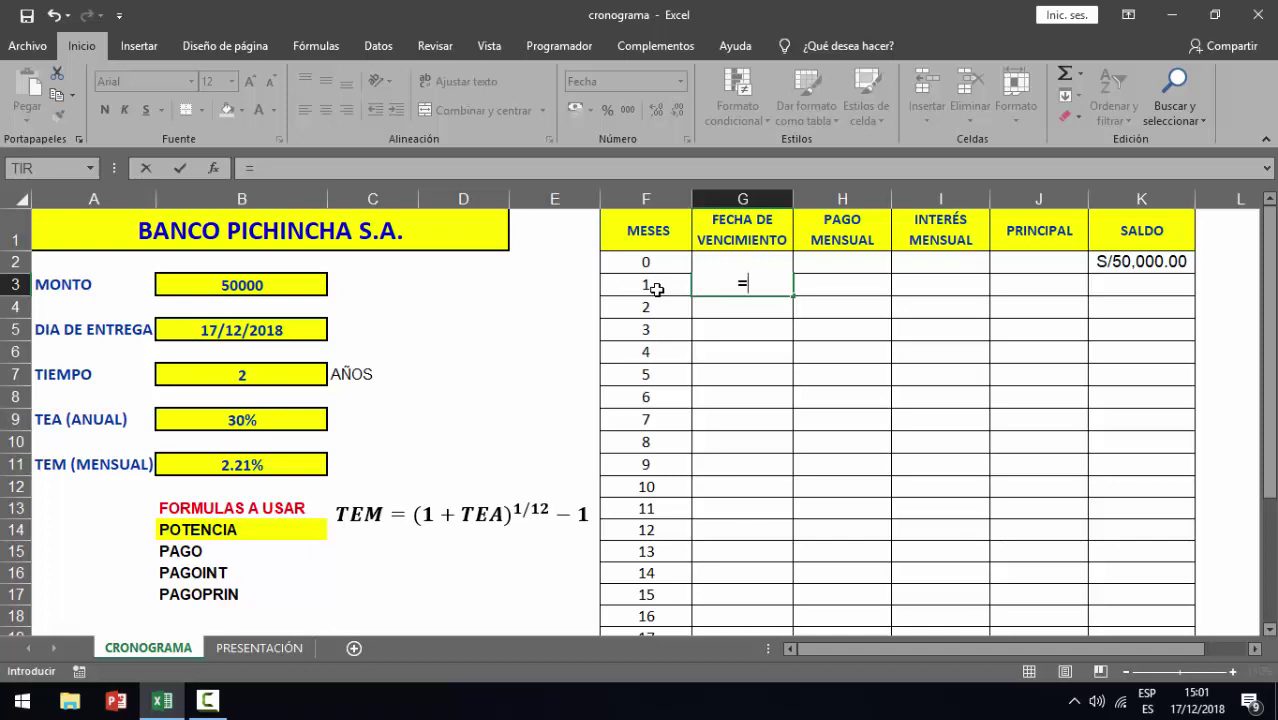
pyautogui.write('G2')
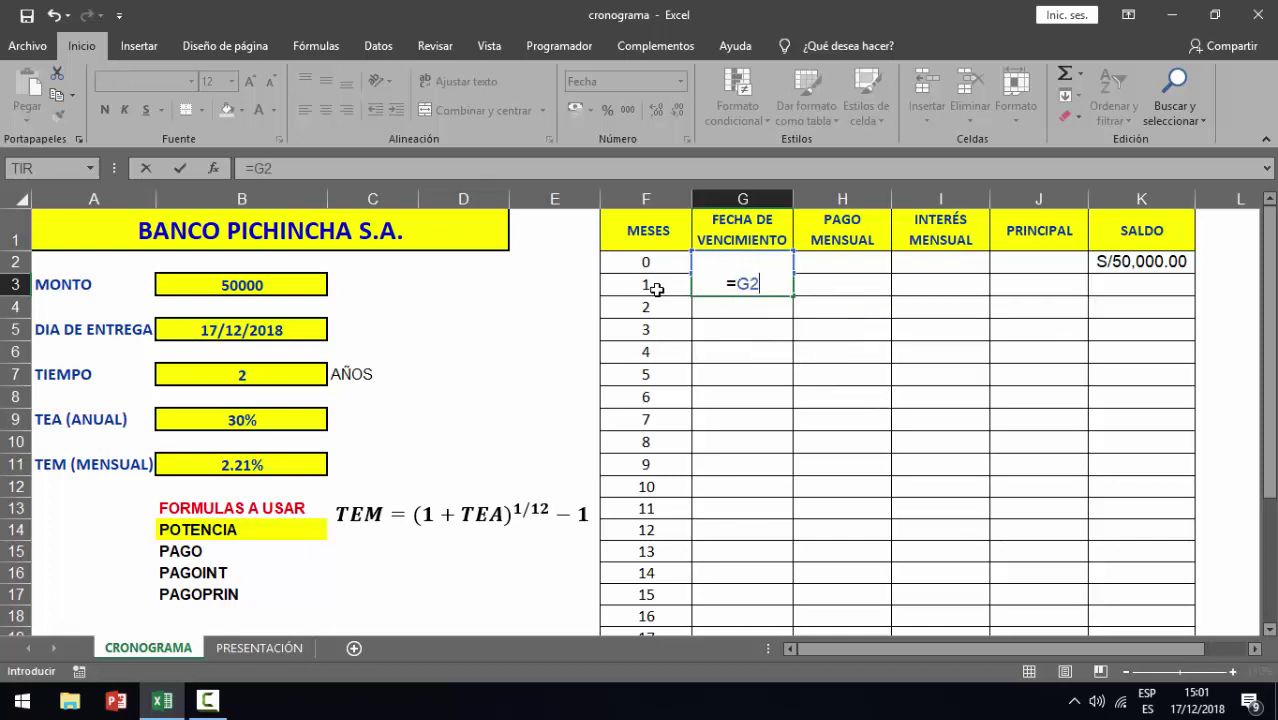
pyautogui.write('+30')
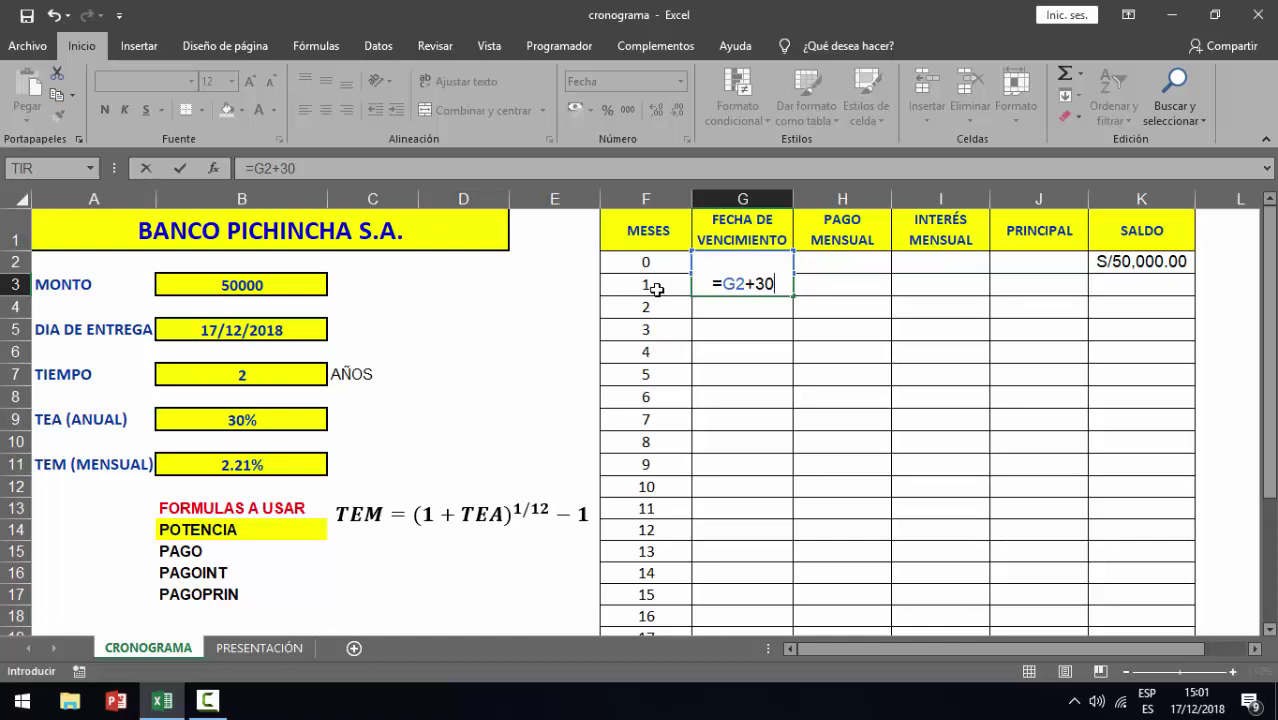
pyautogui.press('Return')
# Fill the due-date formula down to G26, ending at 06/12/2020 for month 24.
pyautogui.click(749, 289)
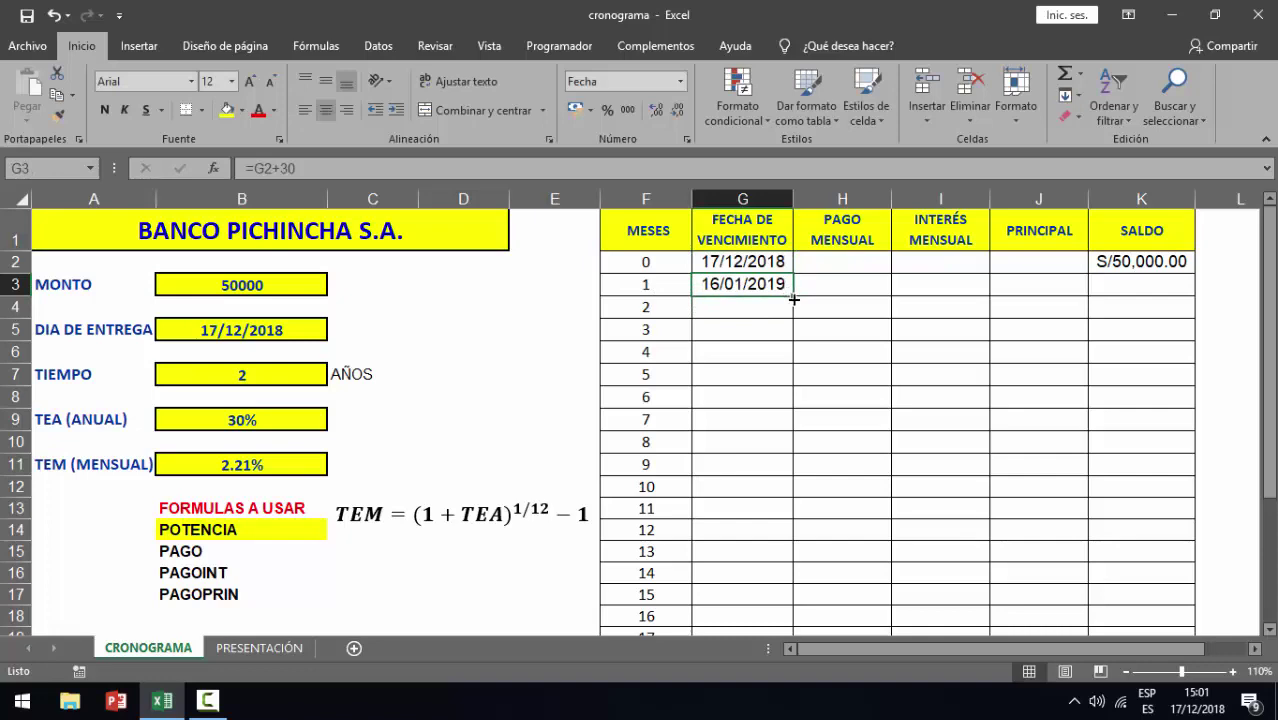
pyautogui.moveTo(793, 298)
pyautogui.mouseDown()
pyautogui.moveTo(760, 716)
pyautogui.moveTo(784, 603)
pyautogui.moveTo(777, 574)
pyautogui.moveTo(730, 560)
pyautogui.mouseUp()
pyautogui.click(648, 567)
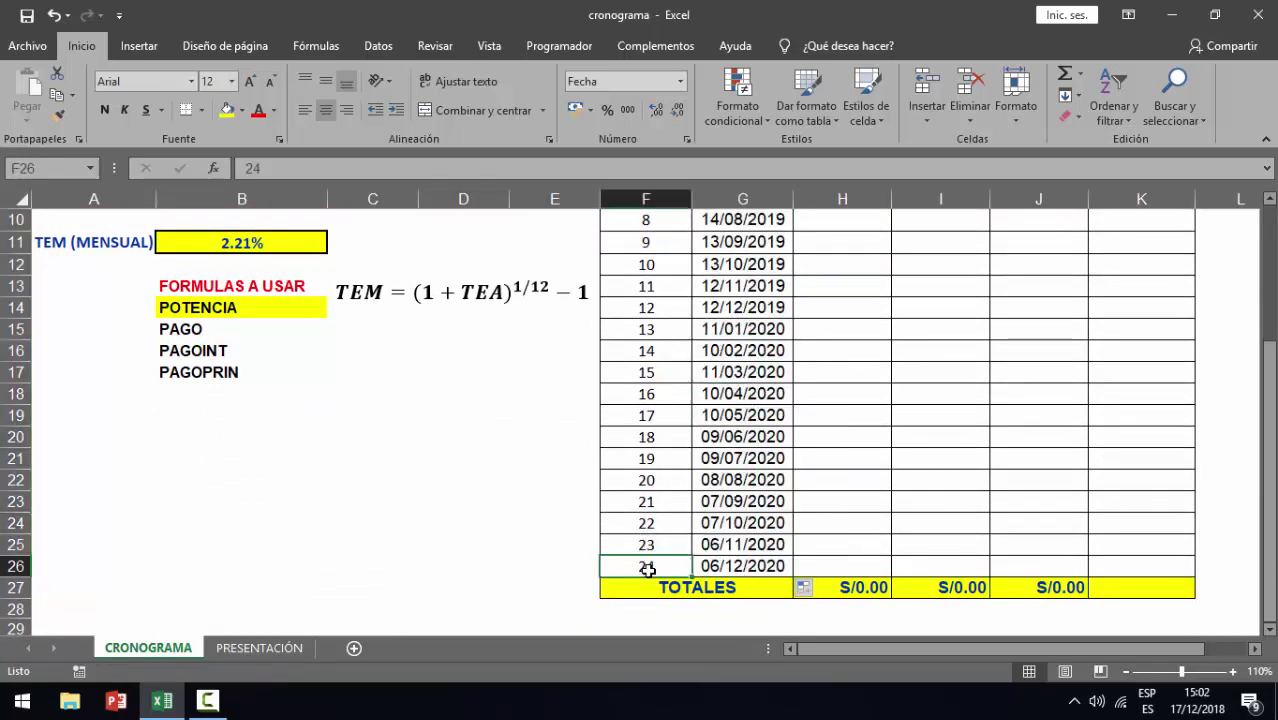
pyautogui.click(748, 568)
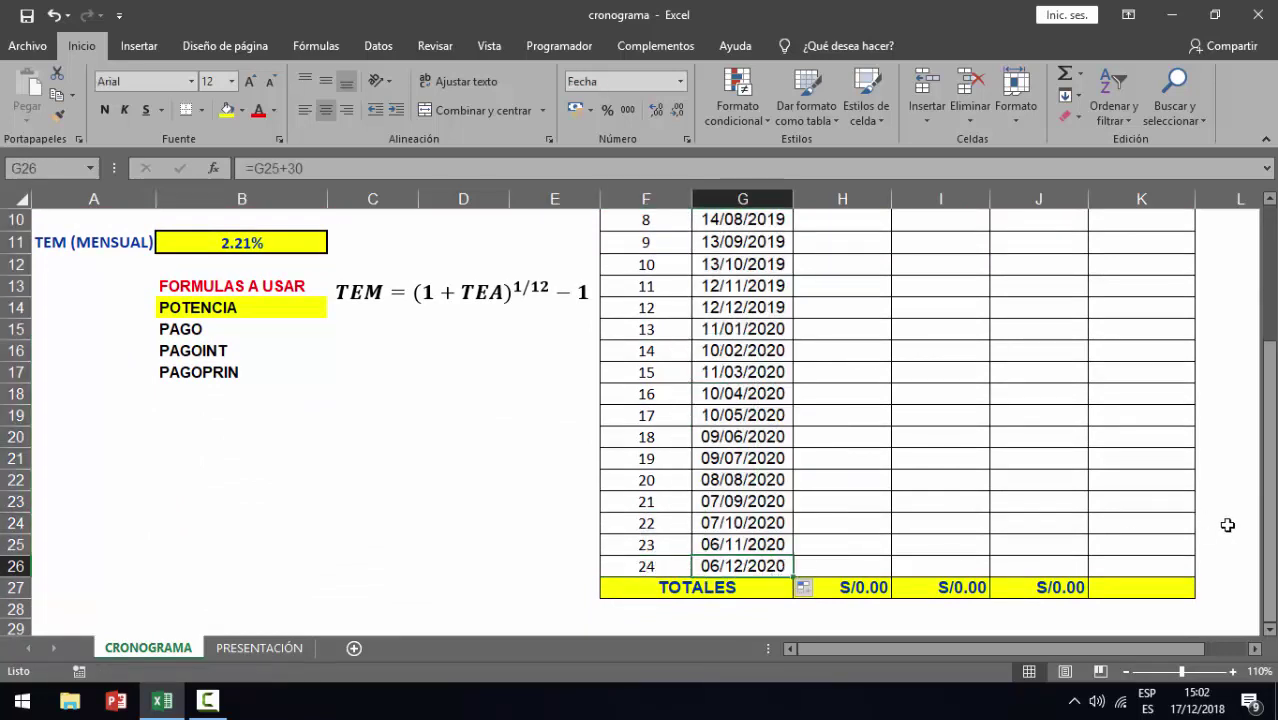
pyautogui.moveTo(1268, 535); pyautogui.dragTo(1268, 440)
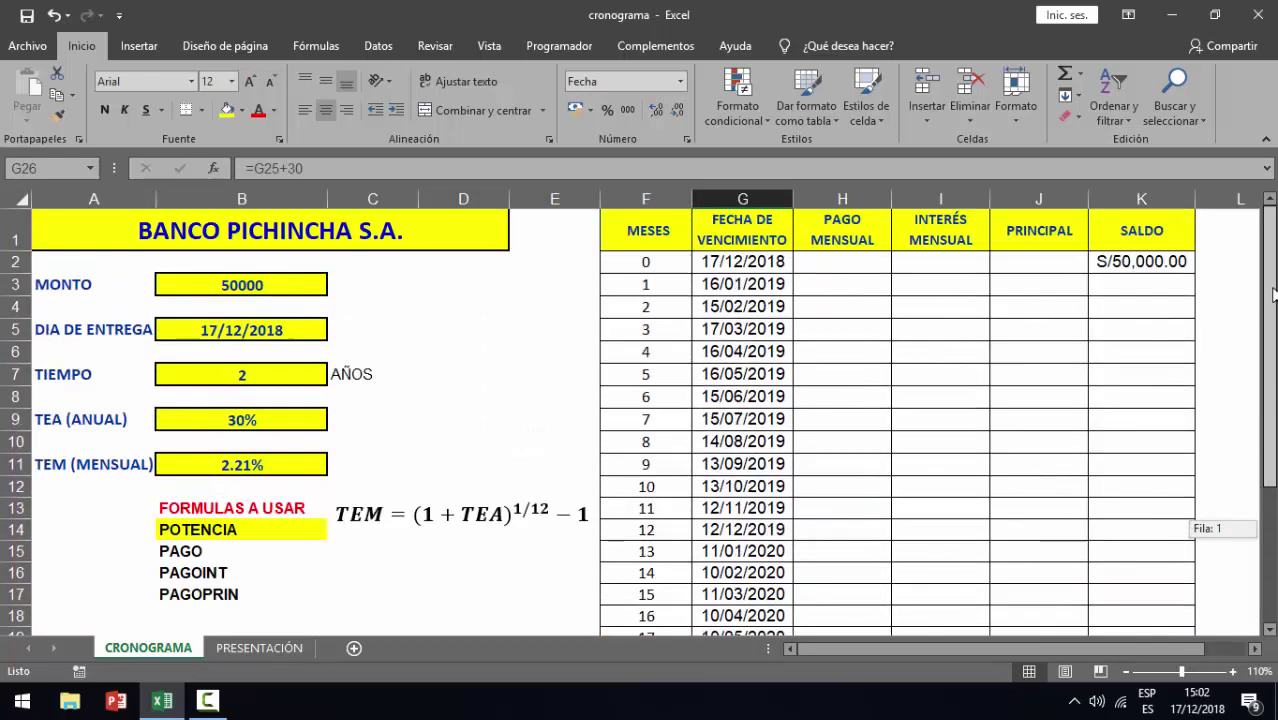
# Enter =PAGO($B$11;$B$7*12;-$B$3) in H3, giving a S/2,706.99 monthly payment.
pyautogui.click(853, 296)
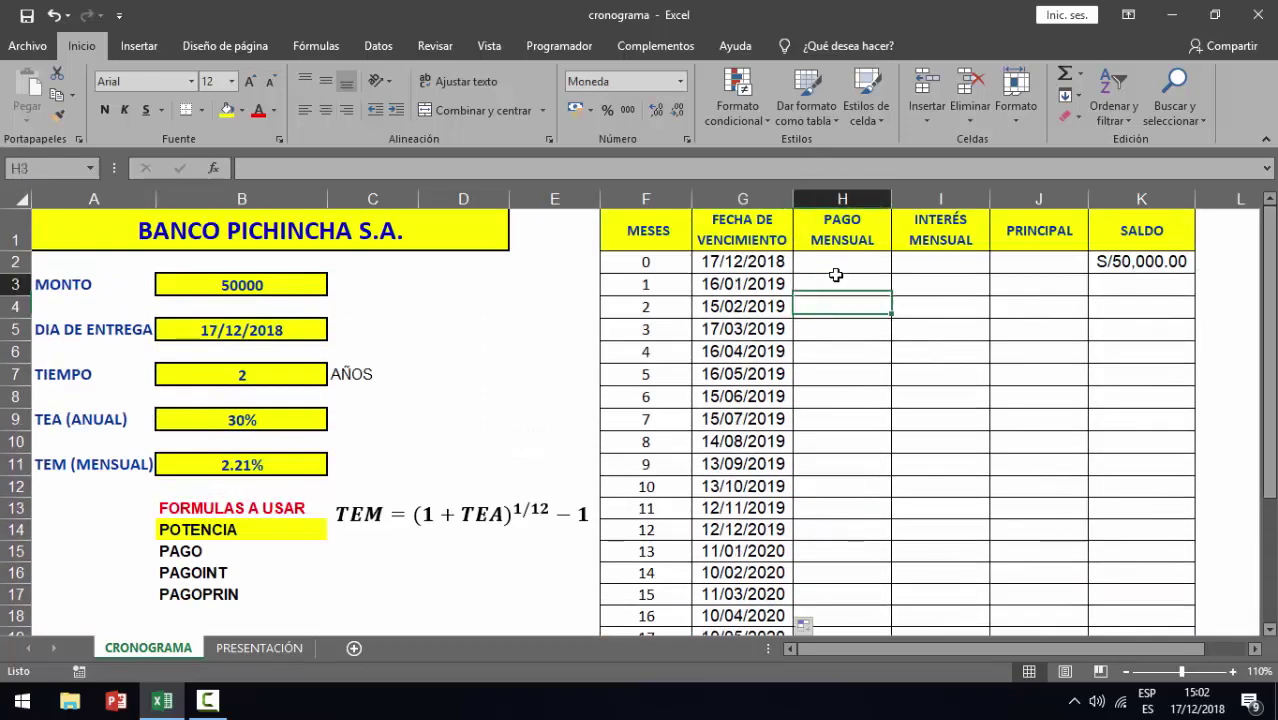
pyautogui.click(220, 550)
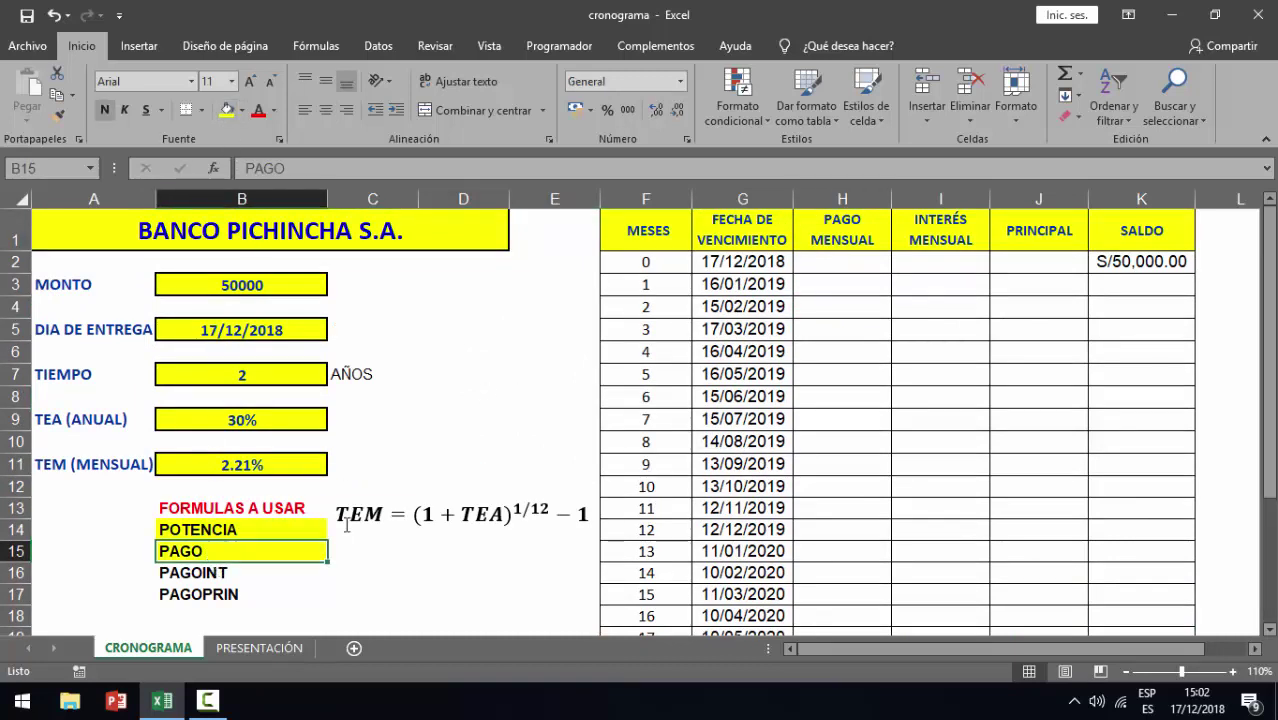
pyautogui.click(836, 288)
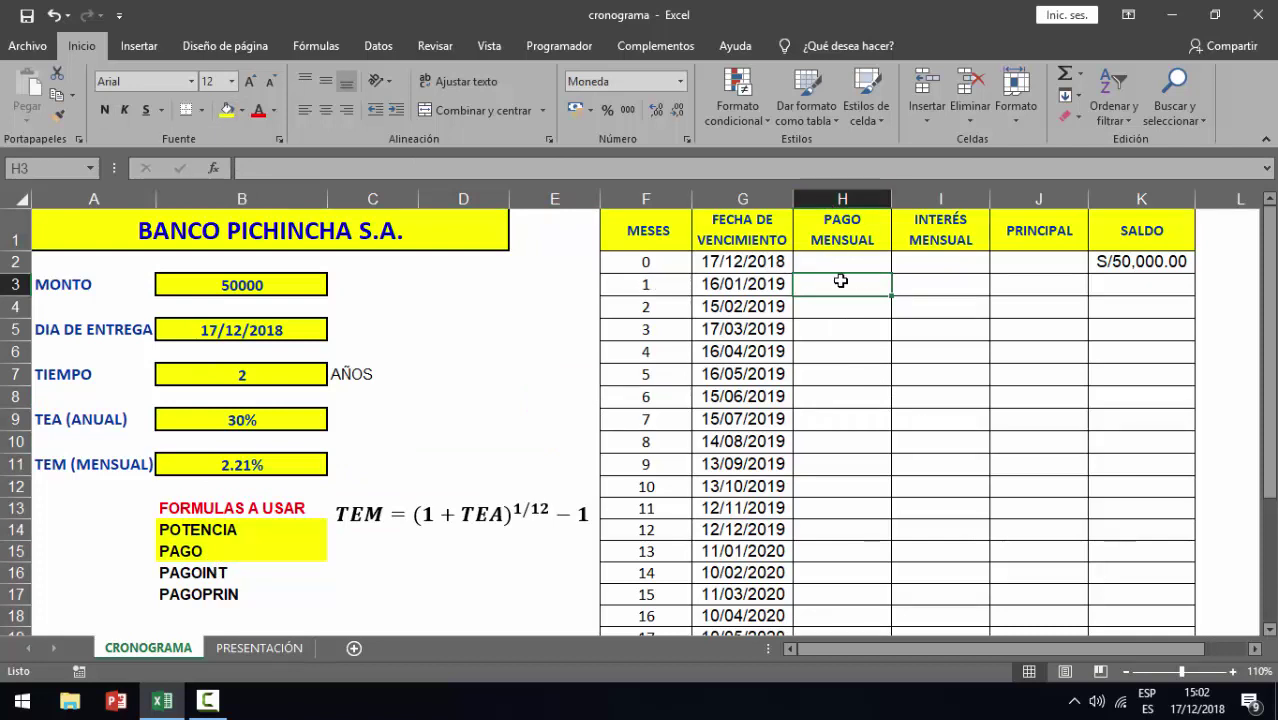
pyautogui.write('=PAGO(')
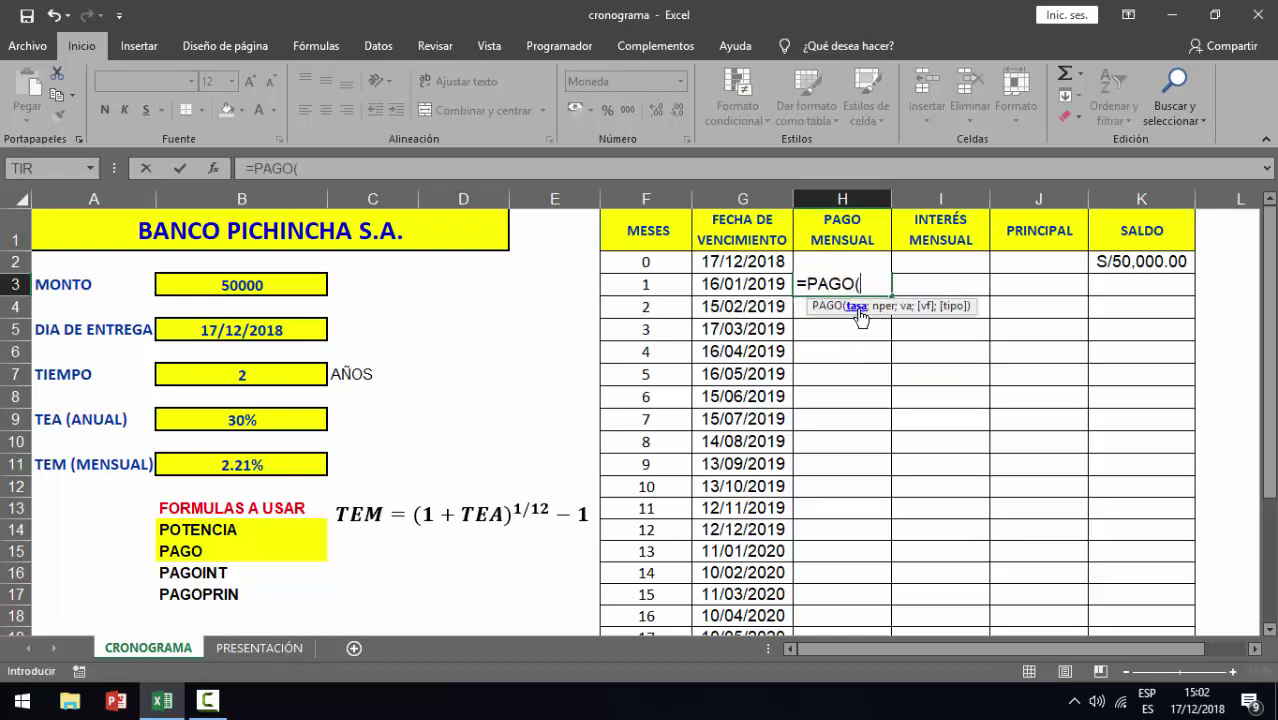
pyautogui.click(258, 466)
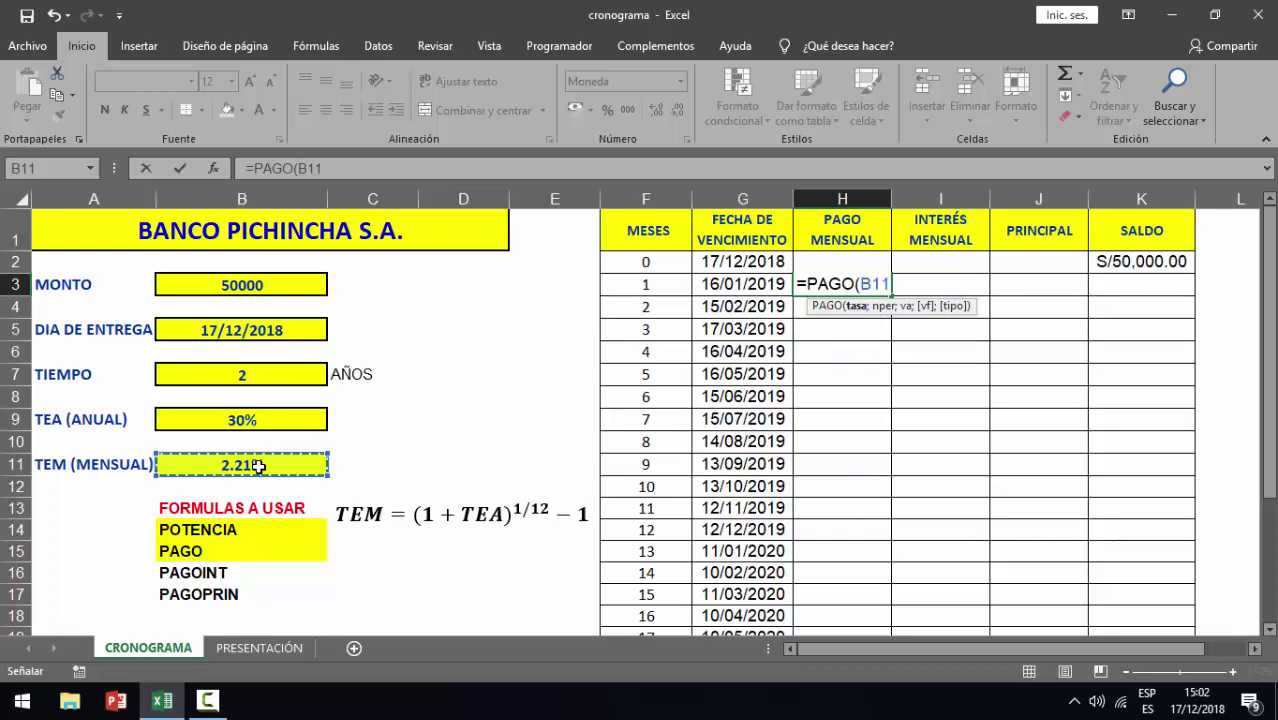
pyautogui.press('F4')
pyautogui.write(';')
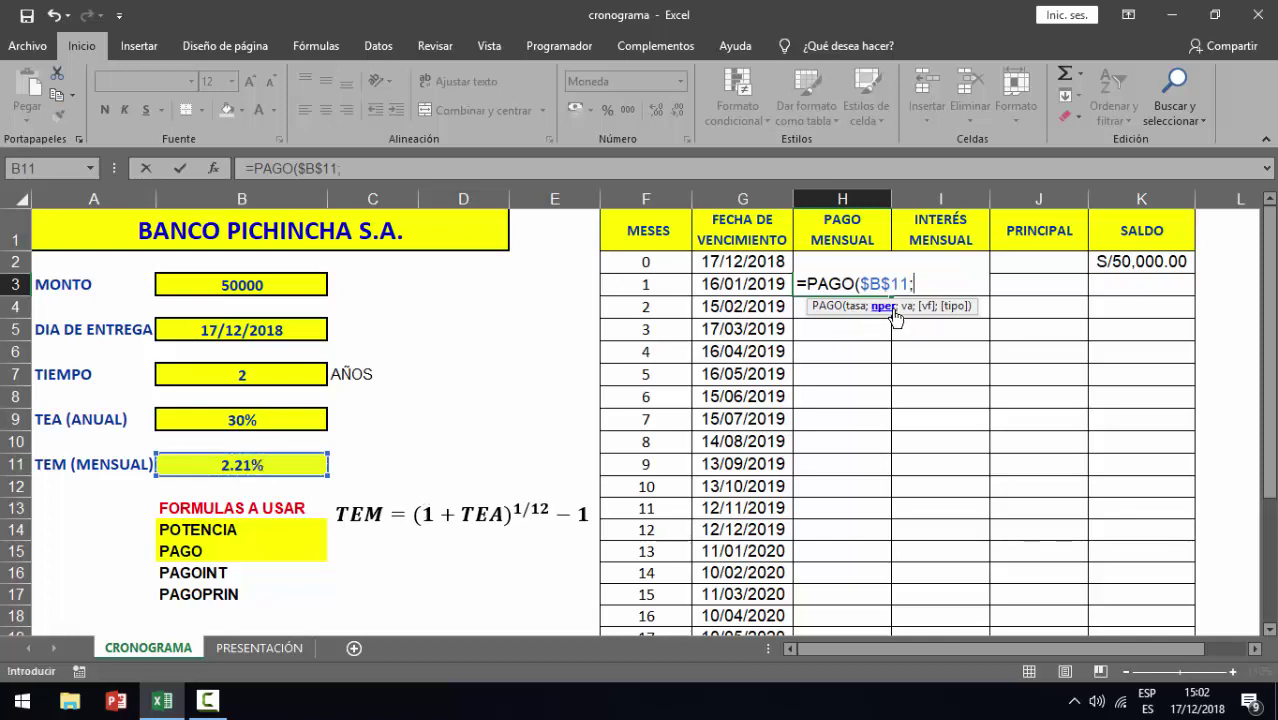
pyautogui.click(266, 379)
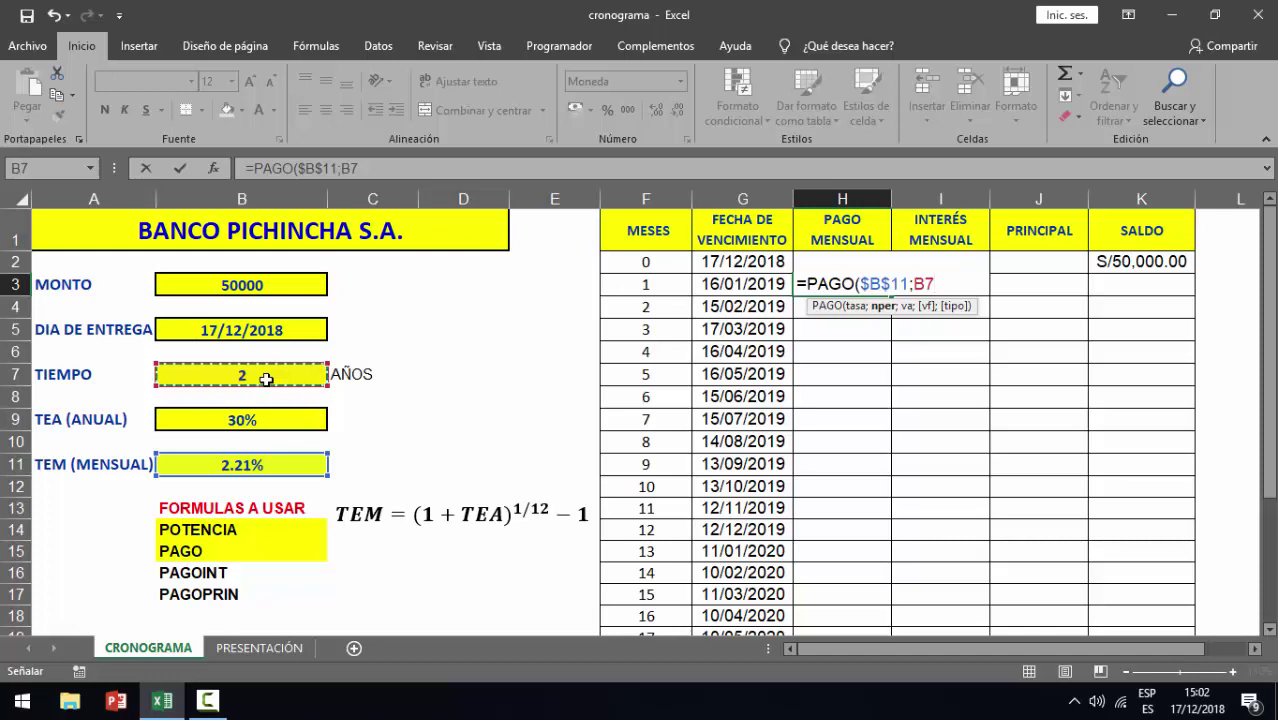
pyautogui.press('F4')
pyautogui.write('*')
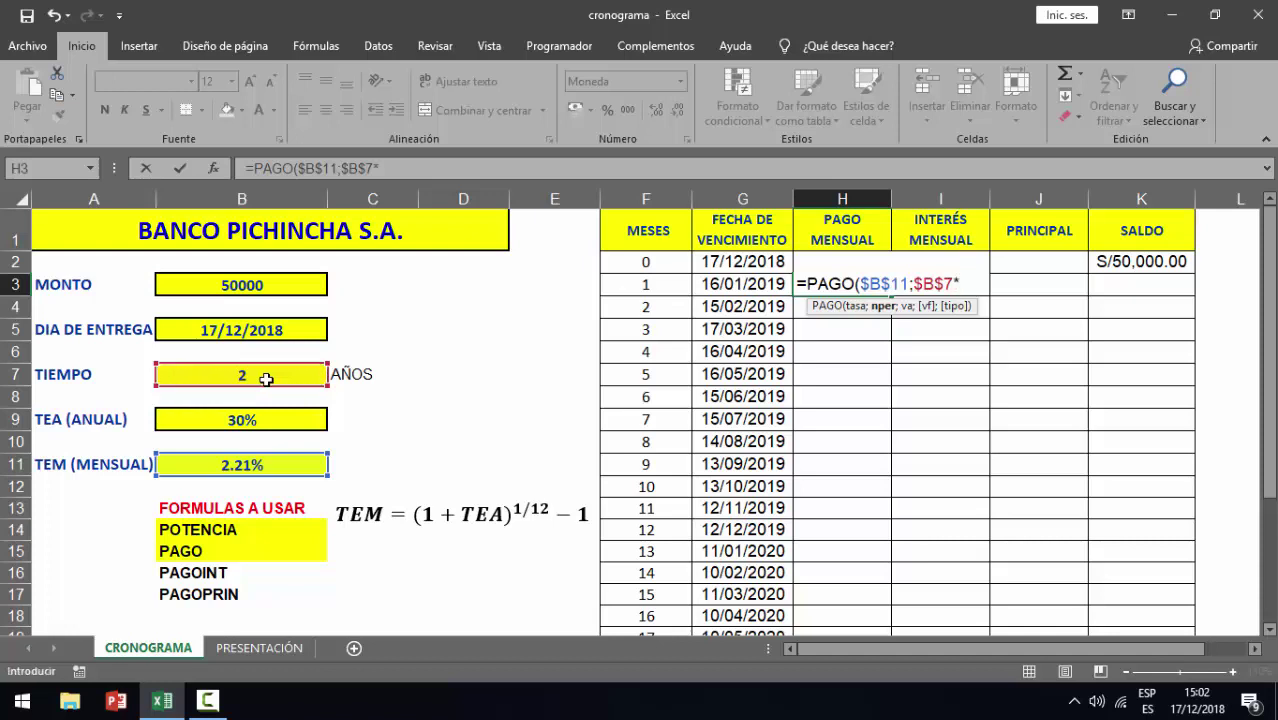
pyautogui.write('12')
pyautogui.write(';')
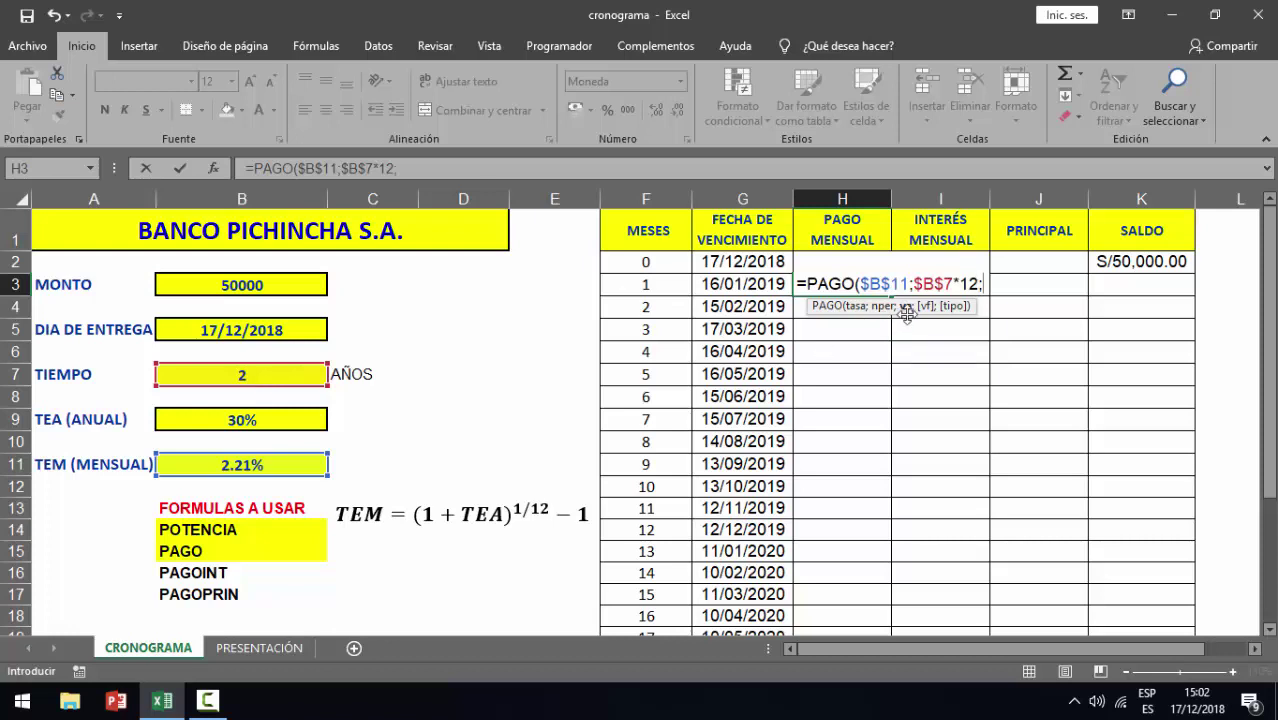
pyautogui.write('-')
pyautogui.click(248, 285)
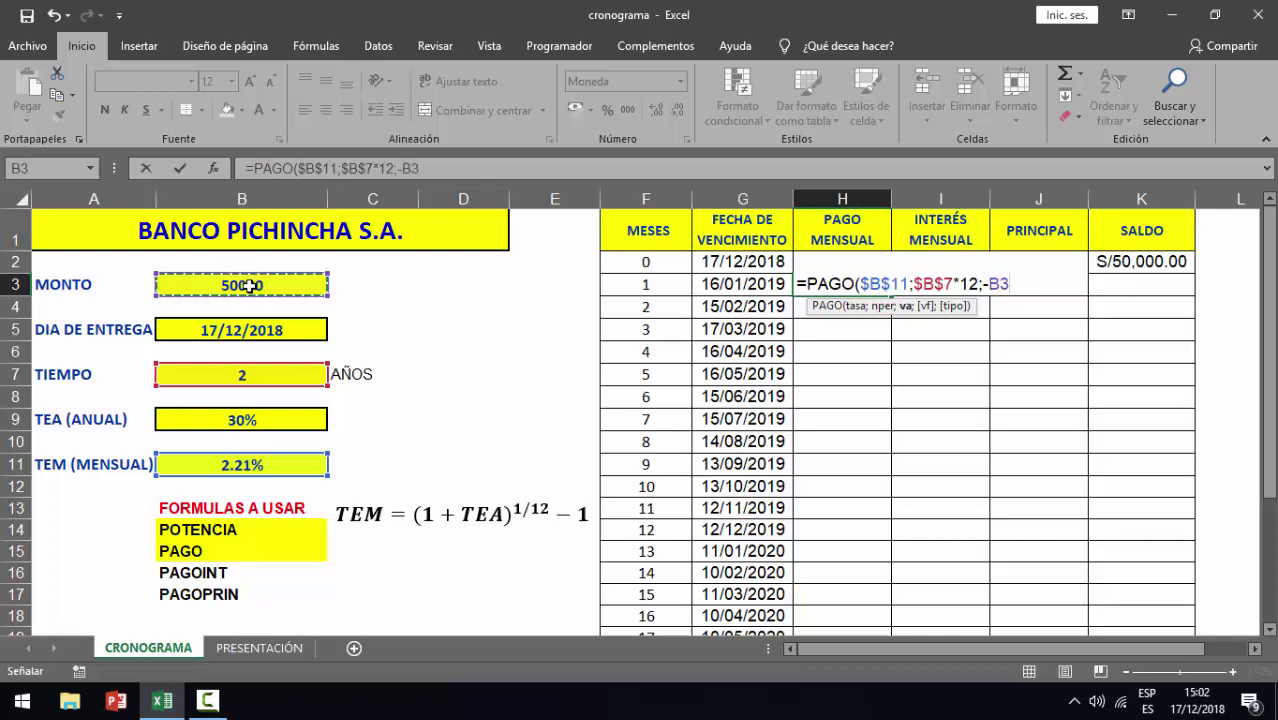
pyautogui.press('F4')
pyautogui.write(')')
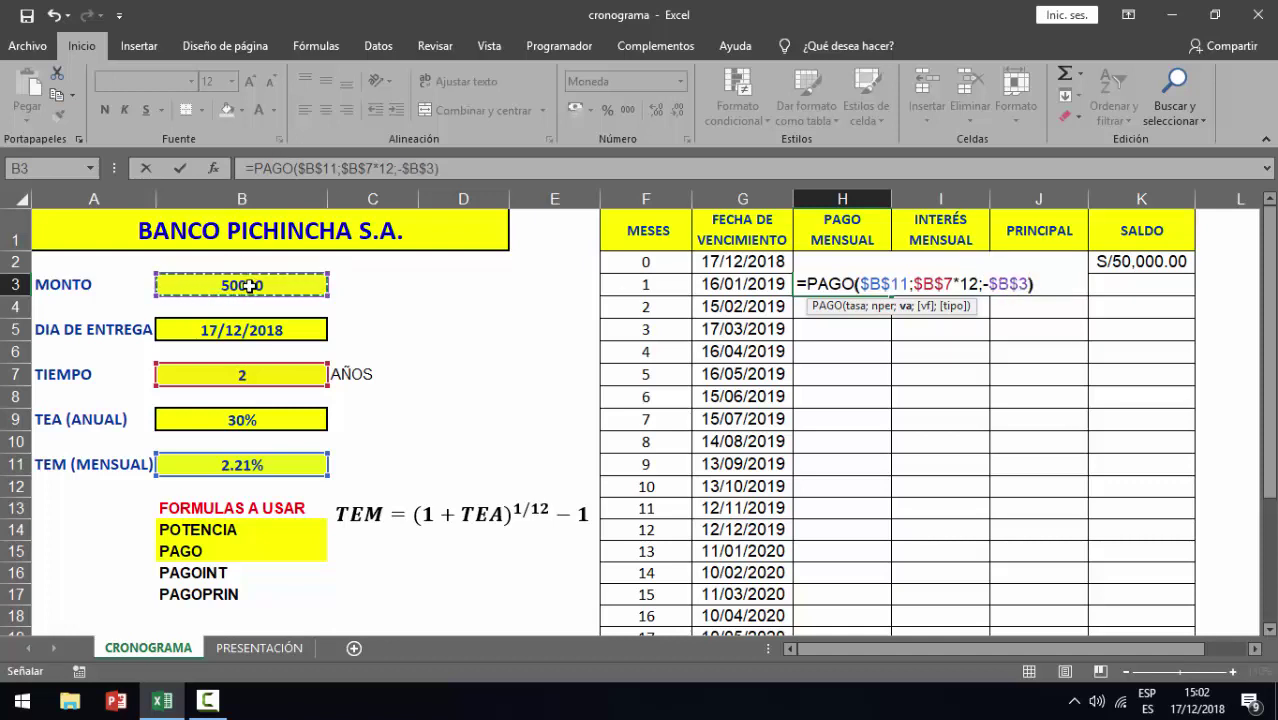
pyautogui.press('Return')
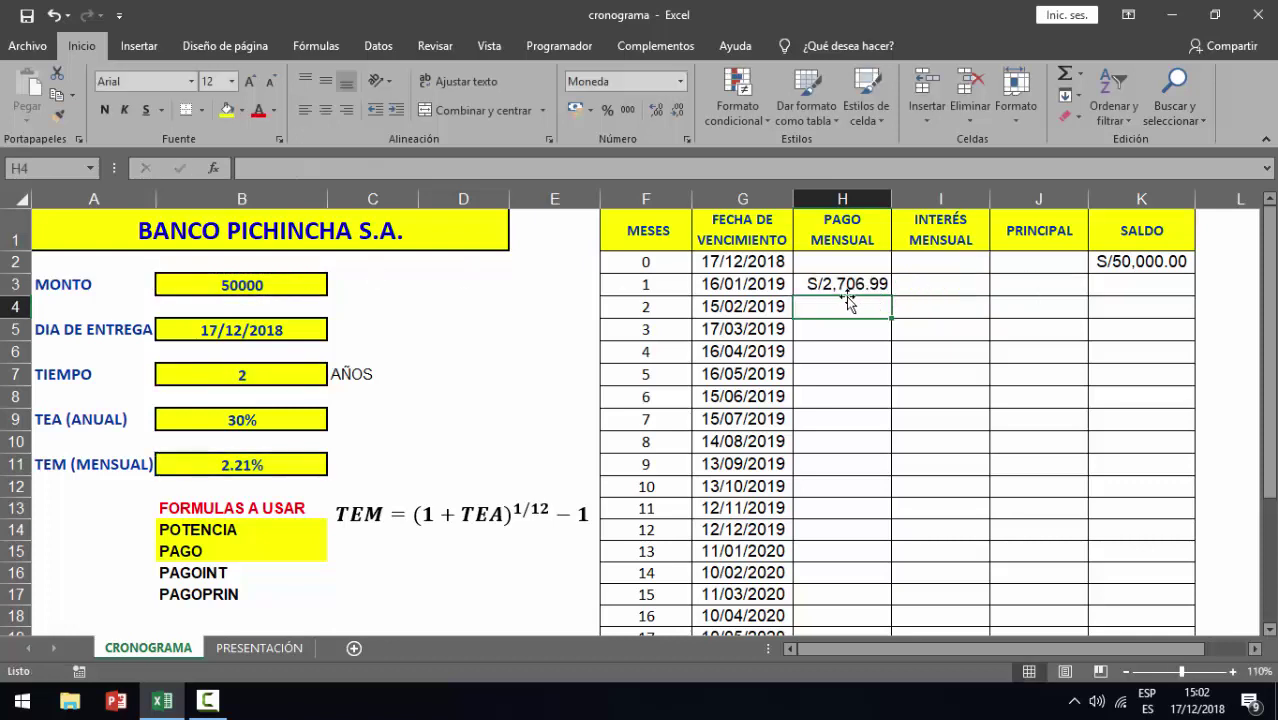
# Copy the S/2,706.99 payment down to month 24 and confirm the S/64,967.86 total.
pyautogui.click(866, 284)
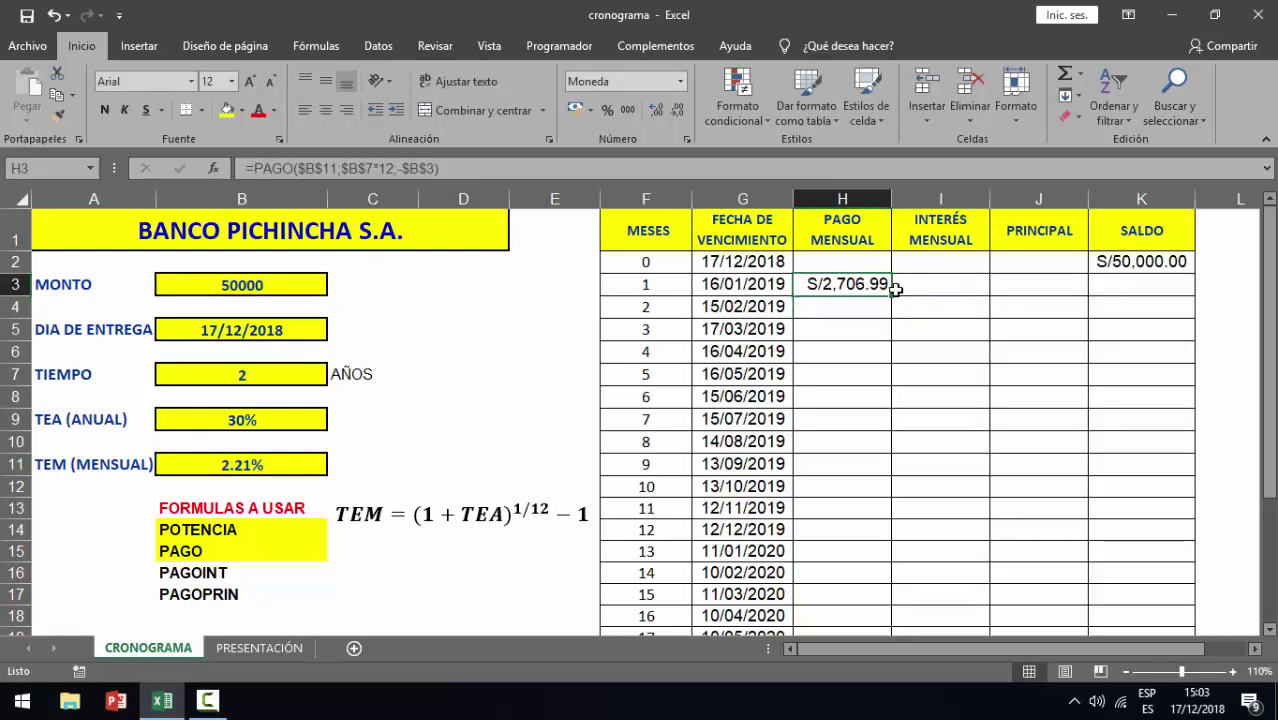
pyautogui.moveTo(891, 293); pyautogui.dragTo(866, 688)
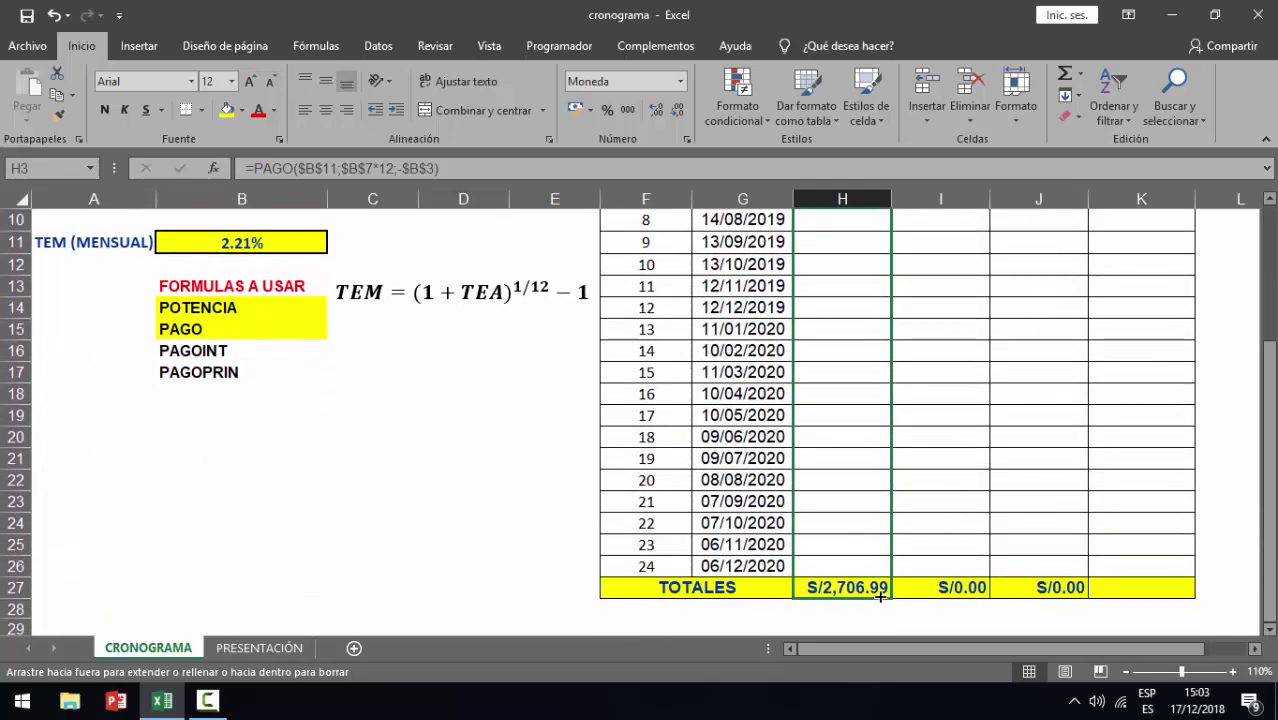
pyautogui.moveTo(866, 688); pyautogui.dragTo(878, 568)
pyautogui.click(862, 587)
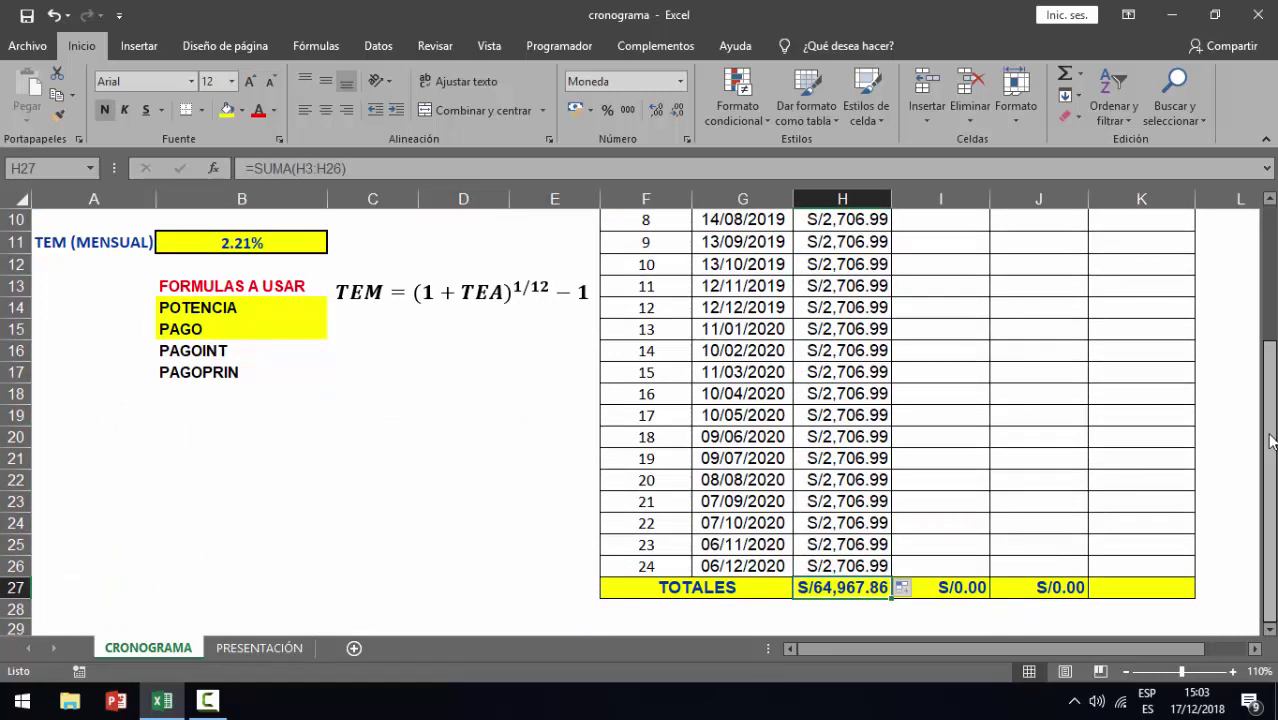
pyautogui.moveTo(1270, 441); pyautogui.dragTo(1270, 309)
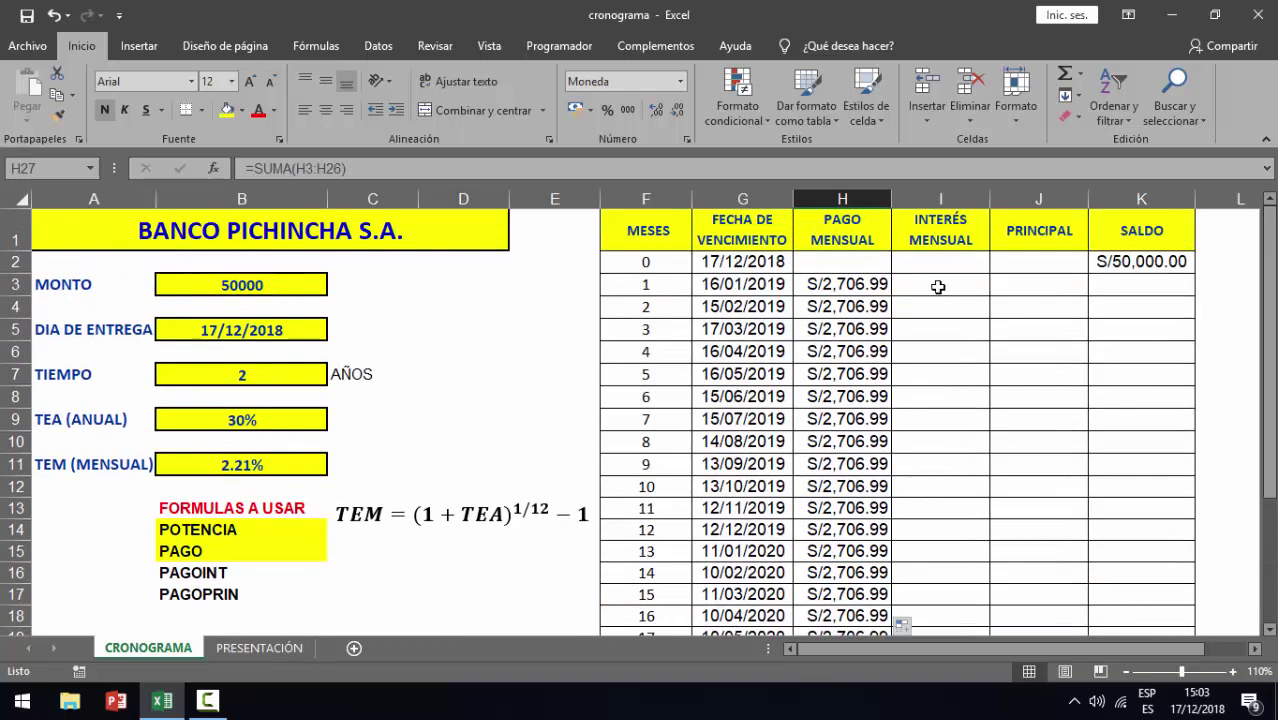
pyautogui.click(938, 287)
pyautogui.click(849, 284)
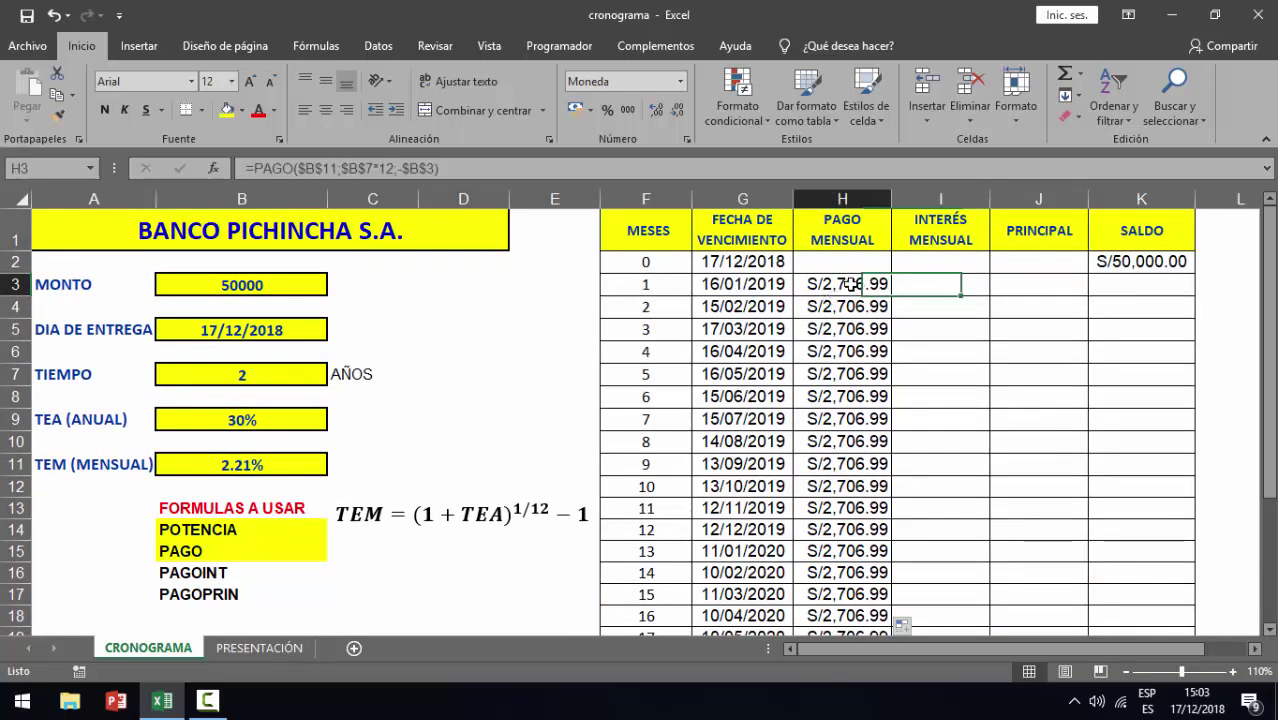
pyautogui.click(930, 288)
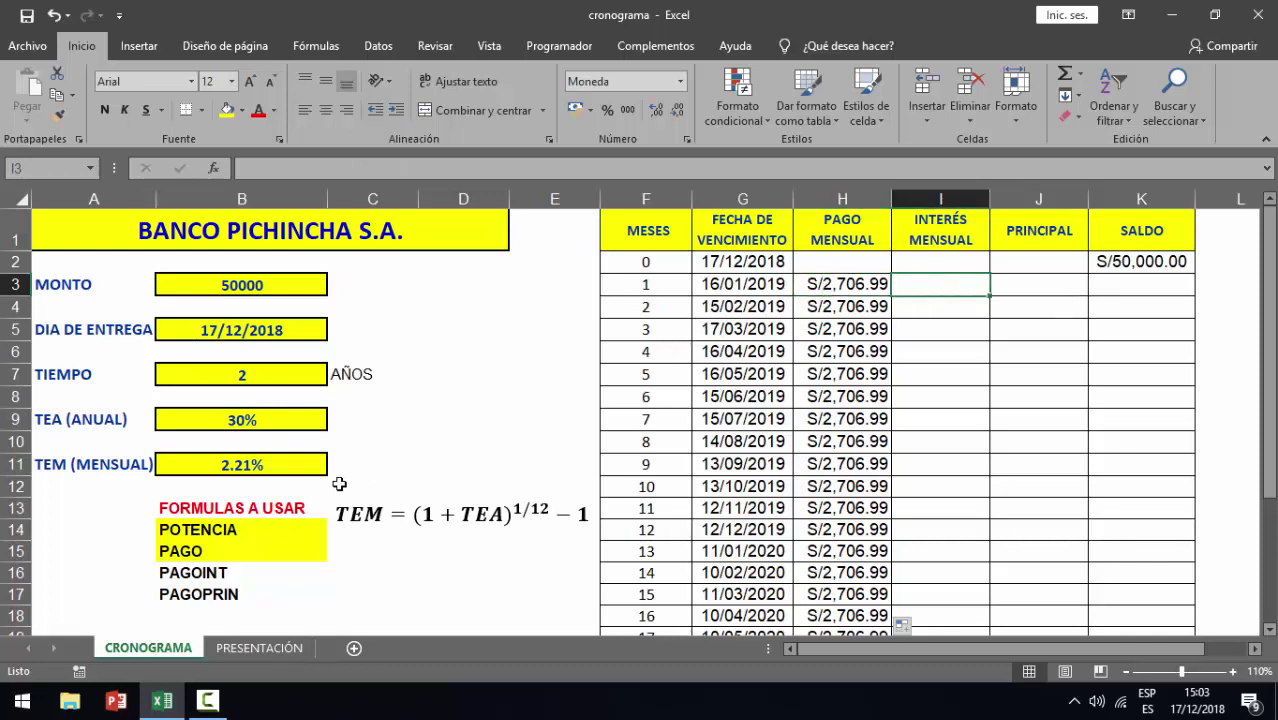
# Give the PAGOINT entry in the formula list a yellow fill.
pyautogui.click(220, 577)
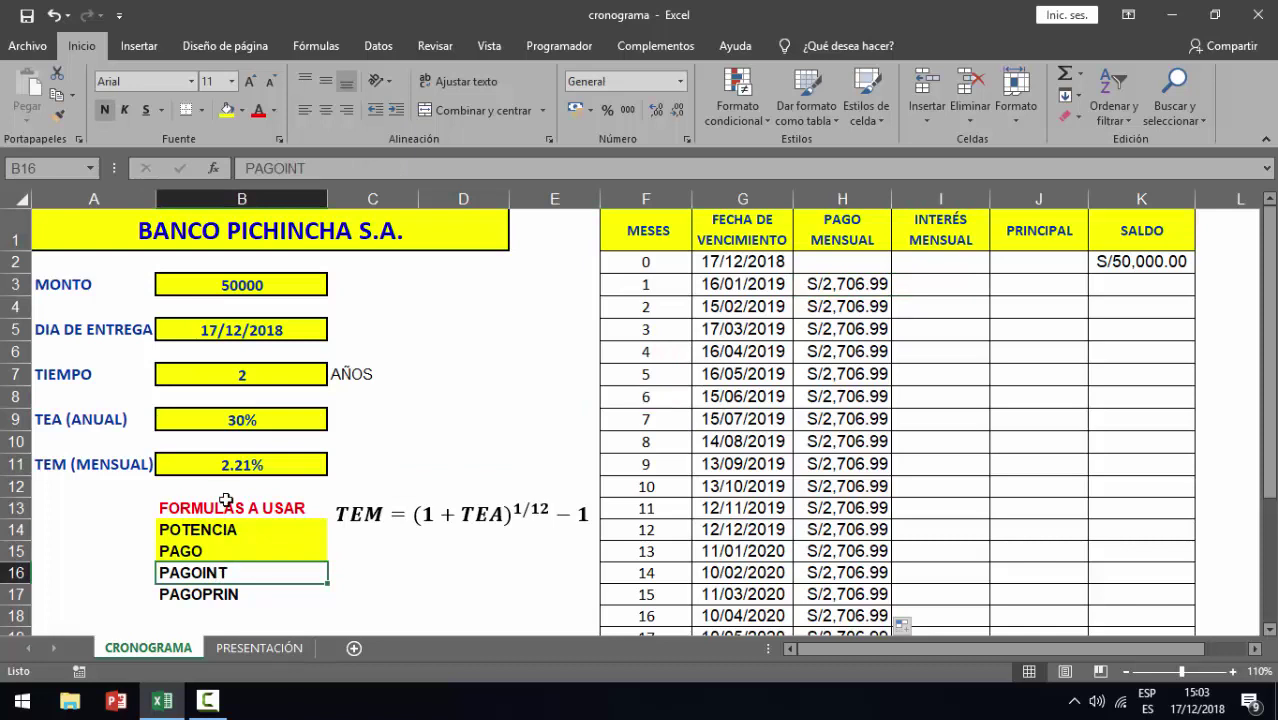
pyautogui.click(227, 110)
pyautogui.click(937, 285)
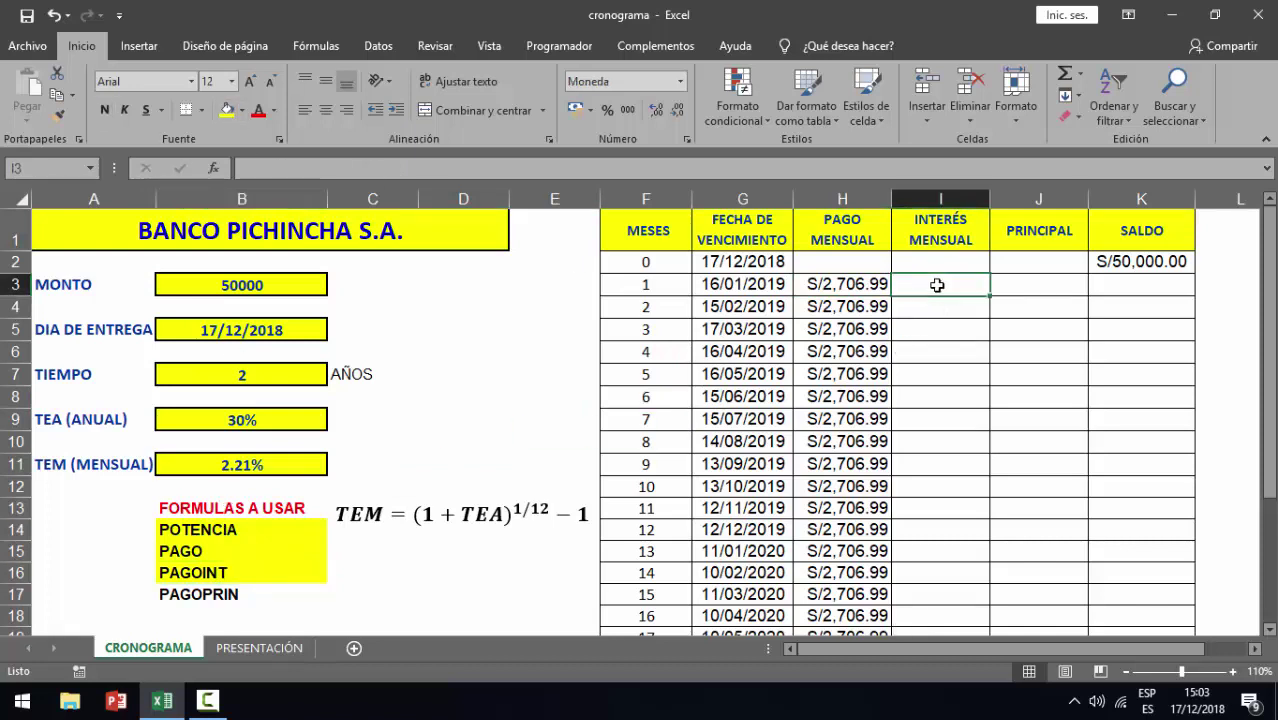
# Enter =PAGOINT($B$11;F3;$B$7*12;-$B$3) in I3 for month 1's S/1,105.22 interest.
pyautogui.write('=')
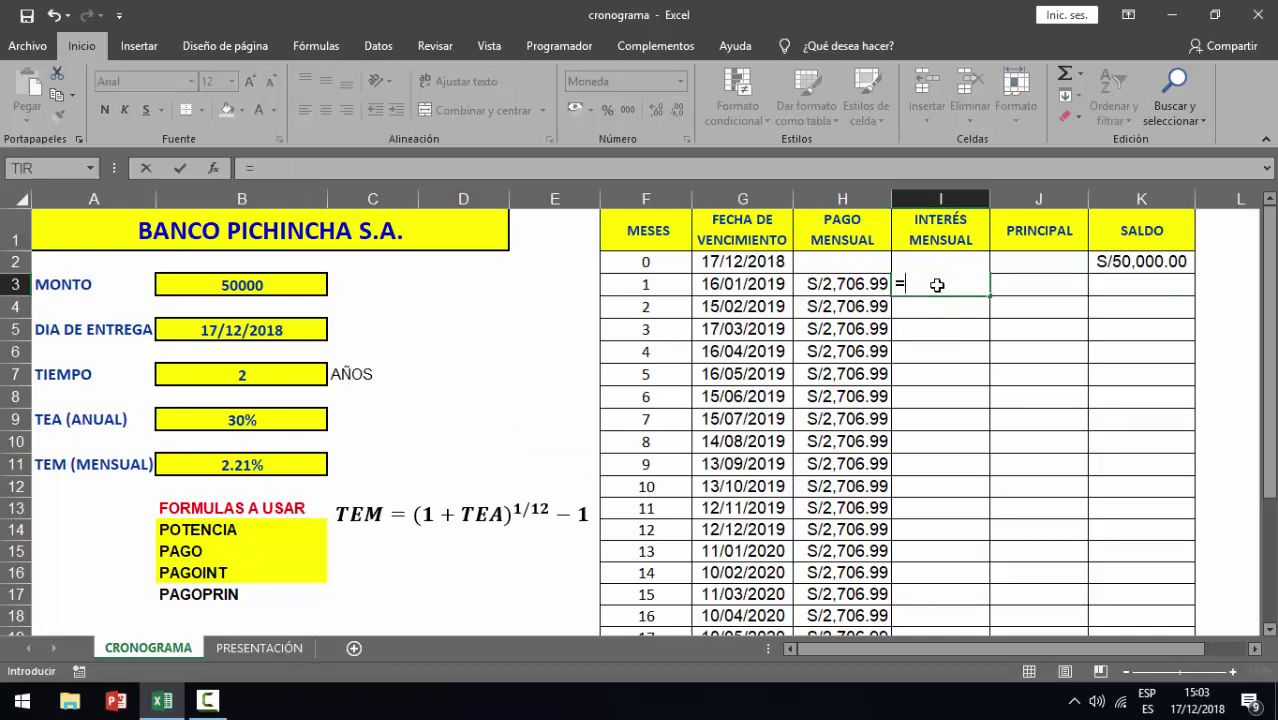
pyautogui.write('PAGOINT')
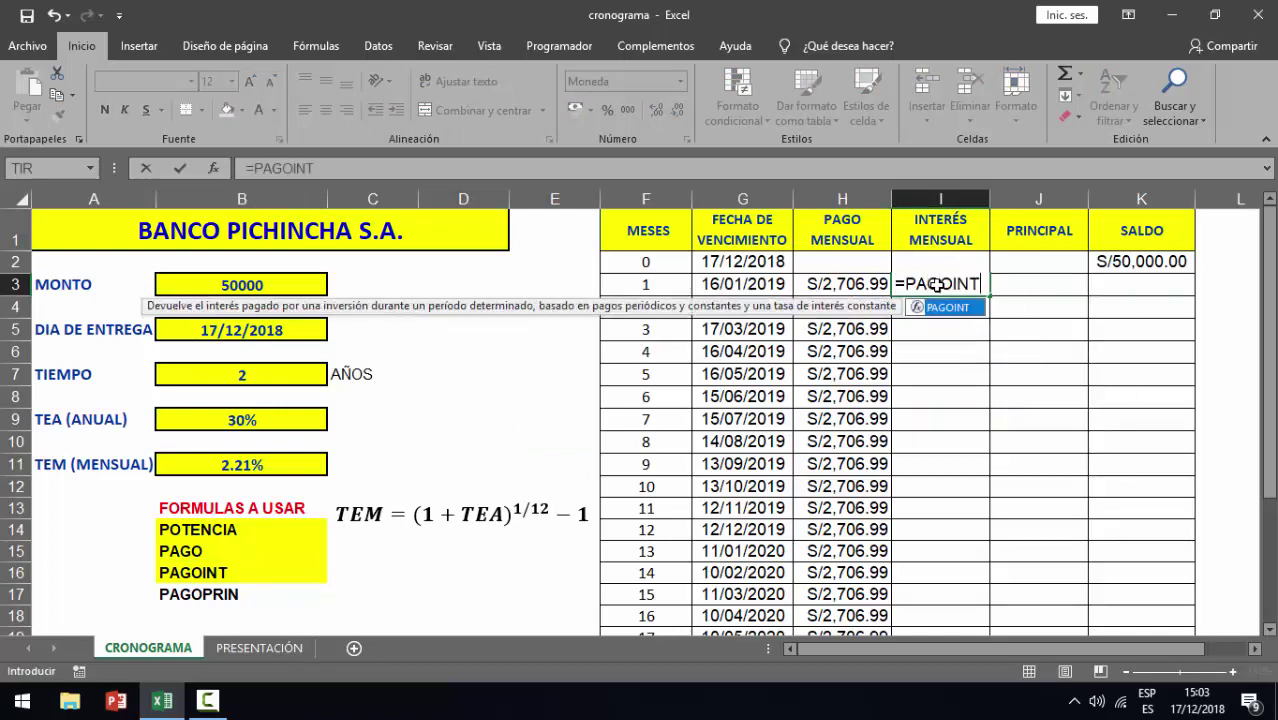
pyautogui.write('(')
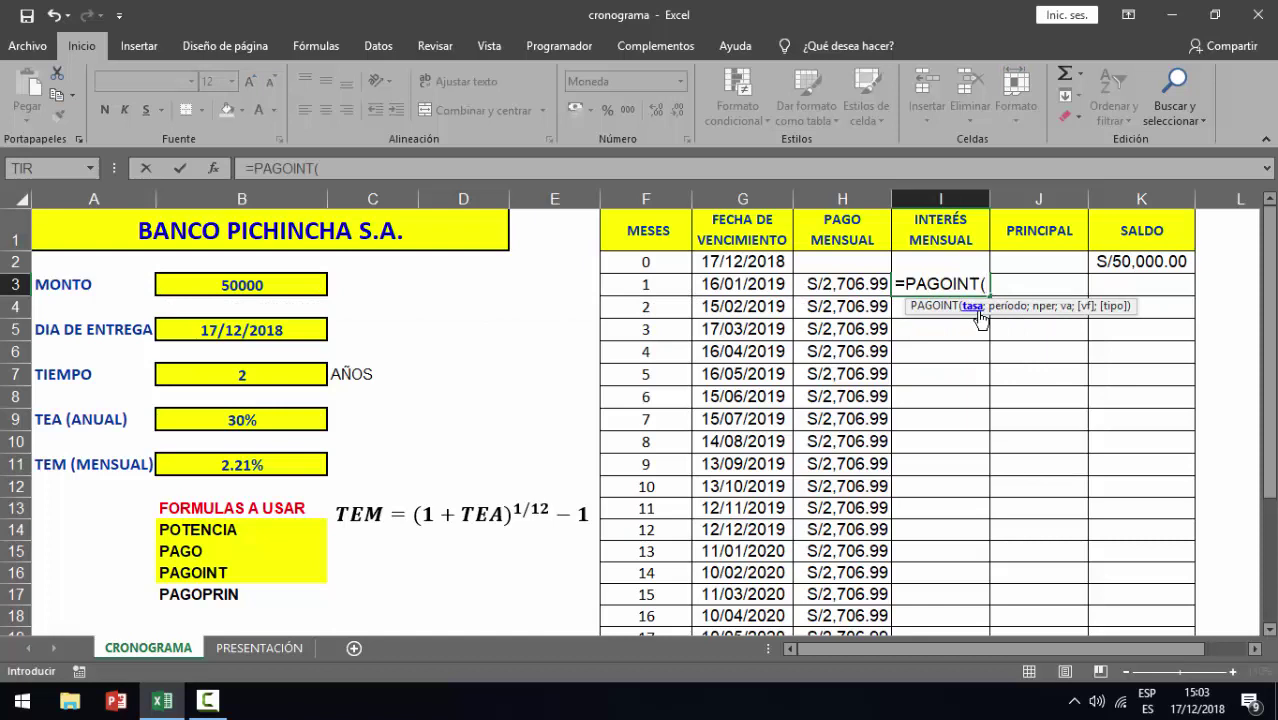
pyautogui.click(280, 468)
pyautogui.press('F4')
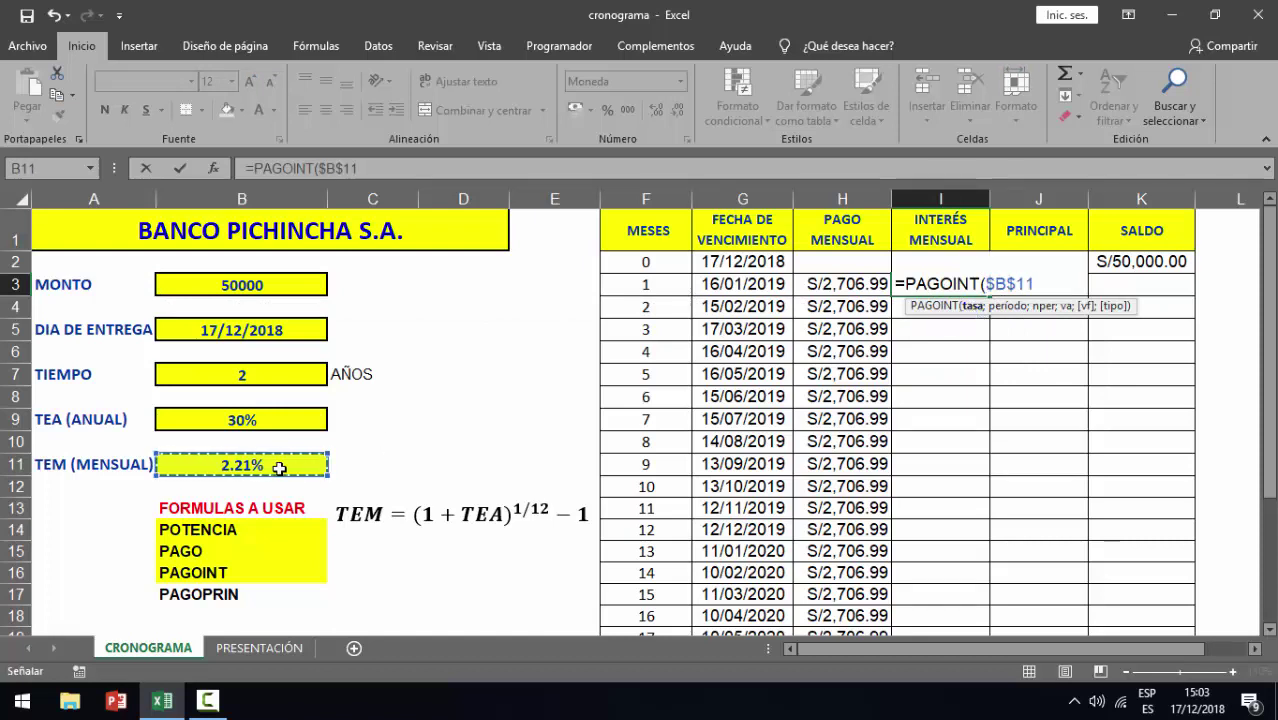
pyautogui.write(';')
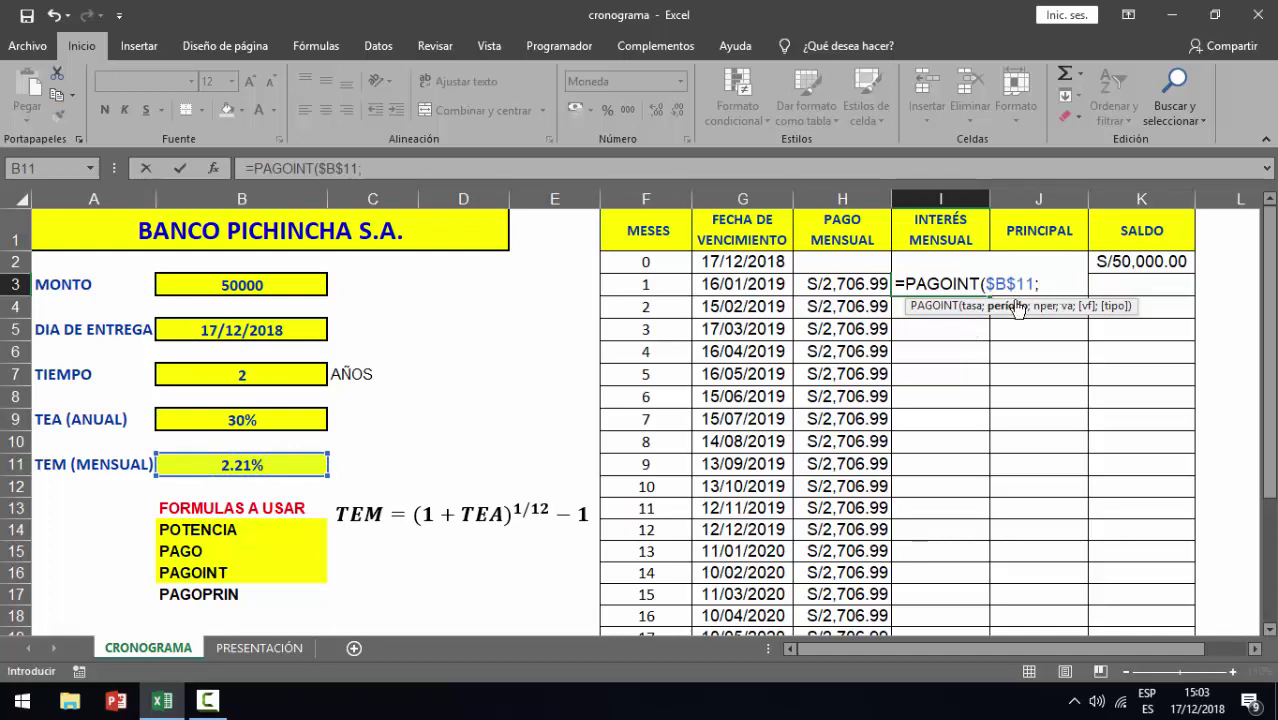
pyautogui.click(660, 285)
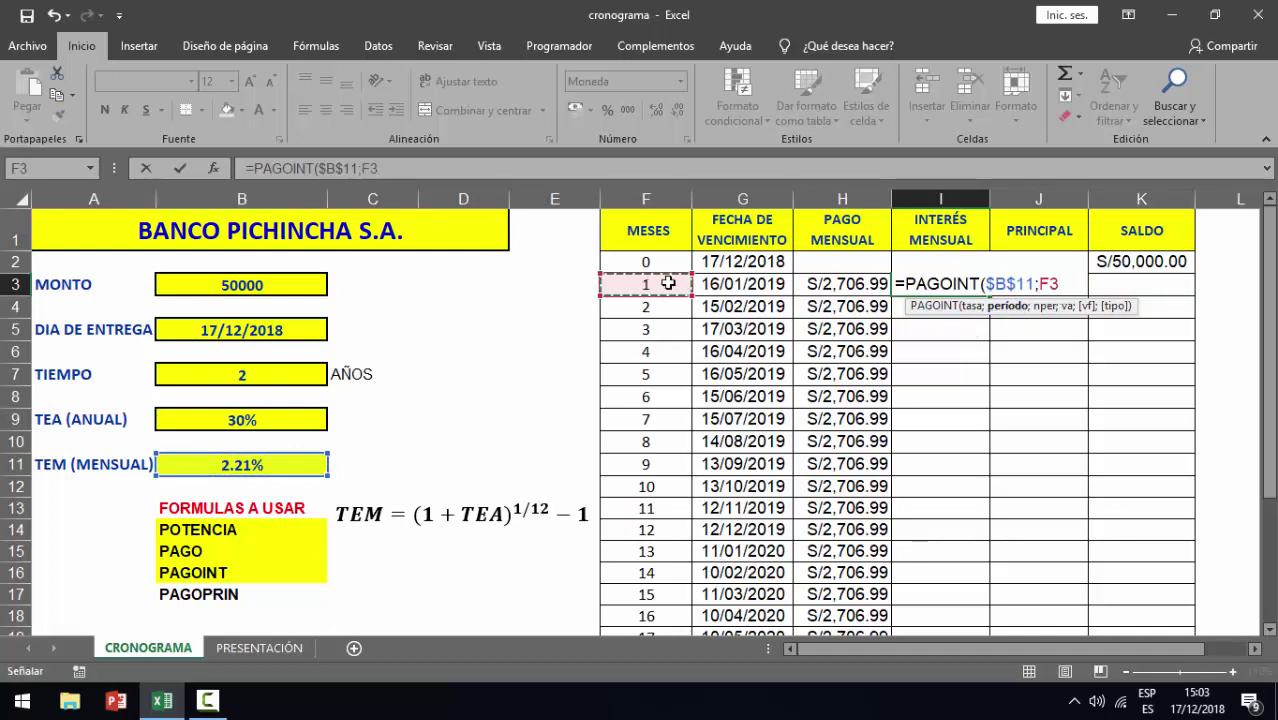
pyautogui.write(';')
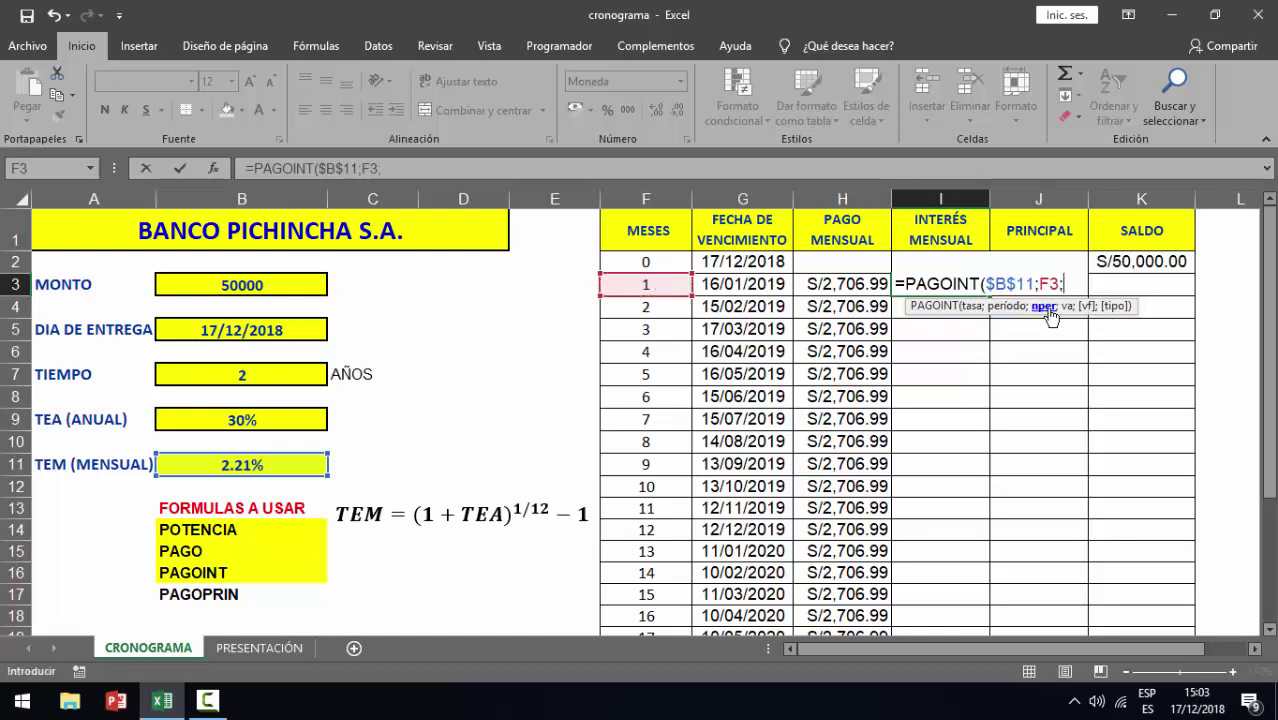
pyautogui.click(235, 375)
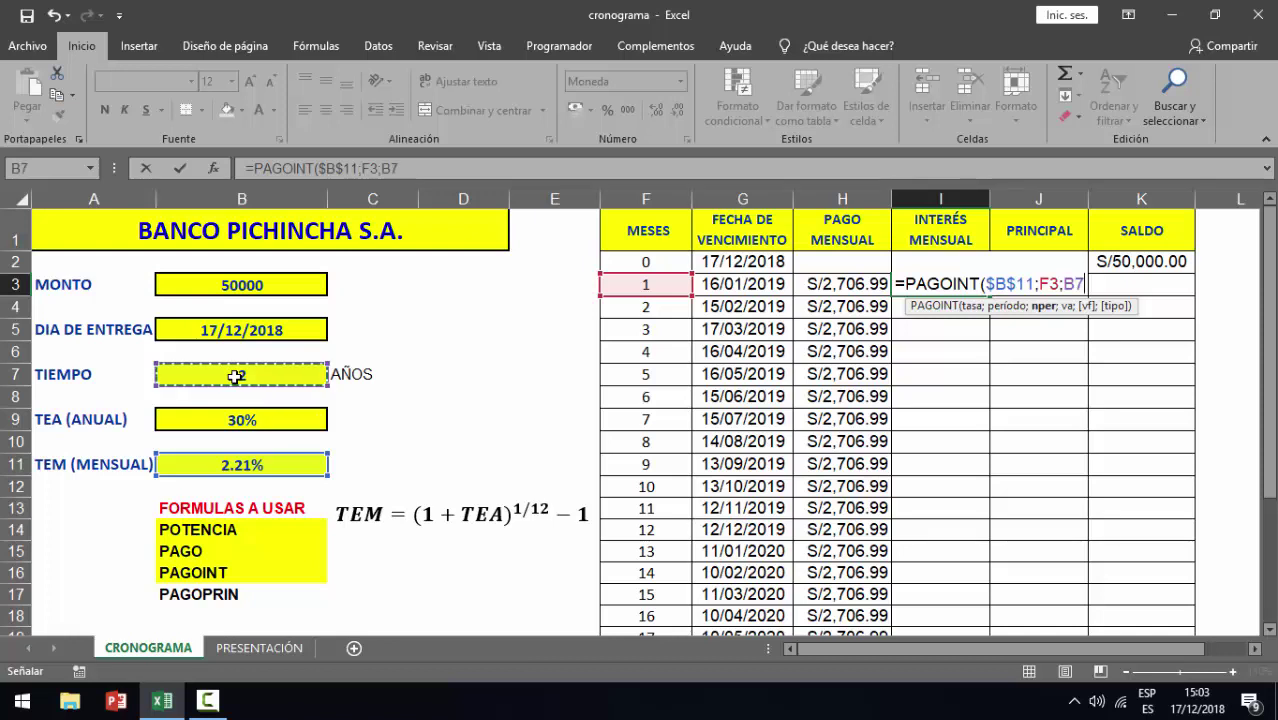
pyautogui.press('F4')
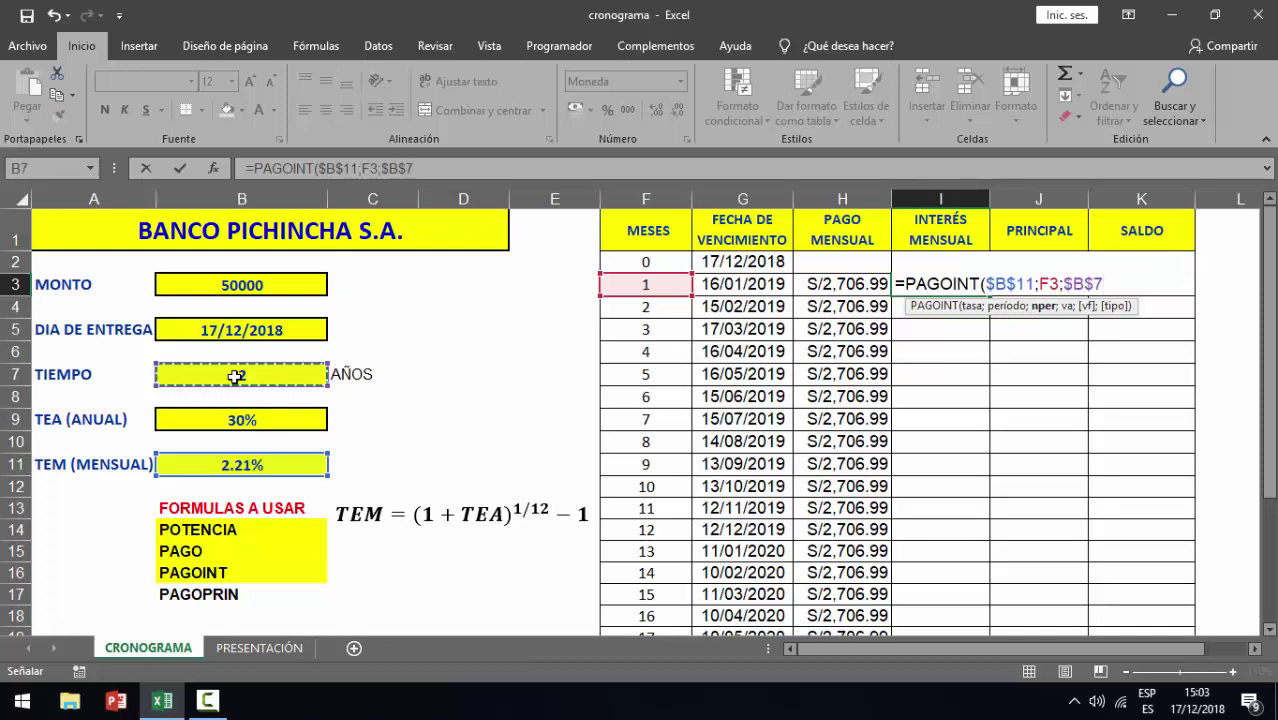
pyautogui.write('*')
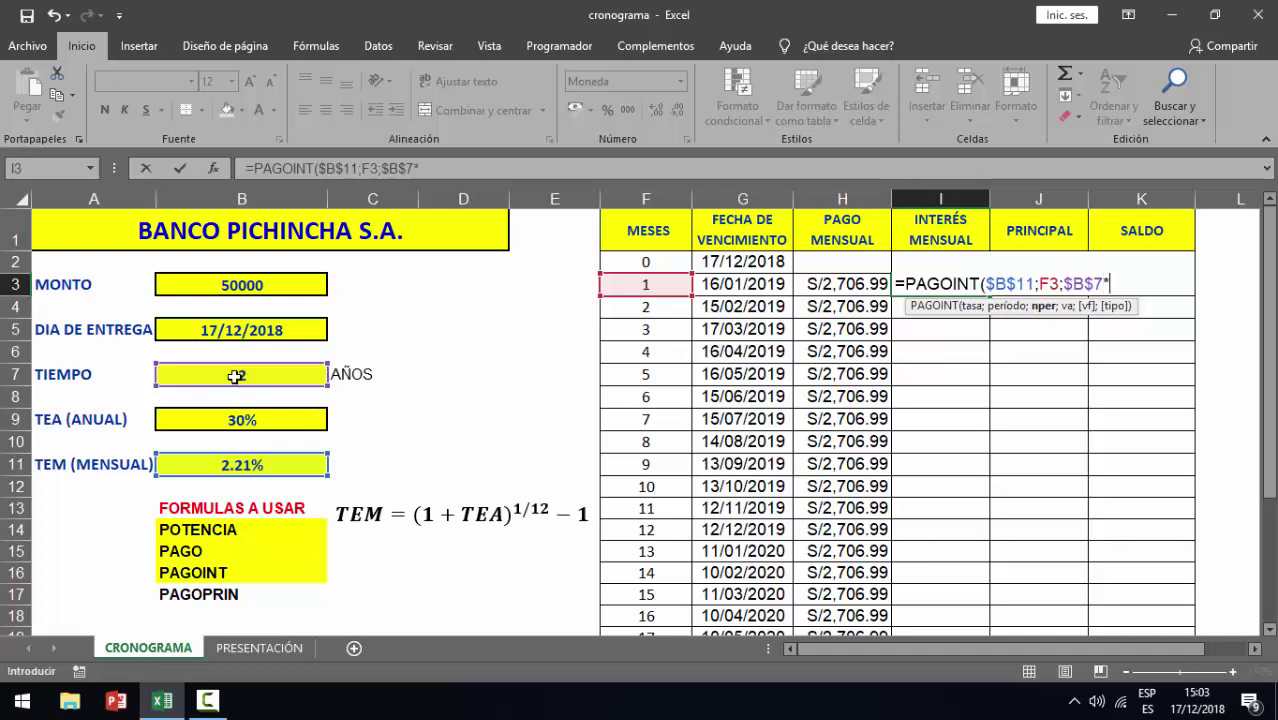
pyautogui.write('12;')
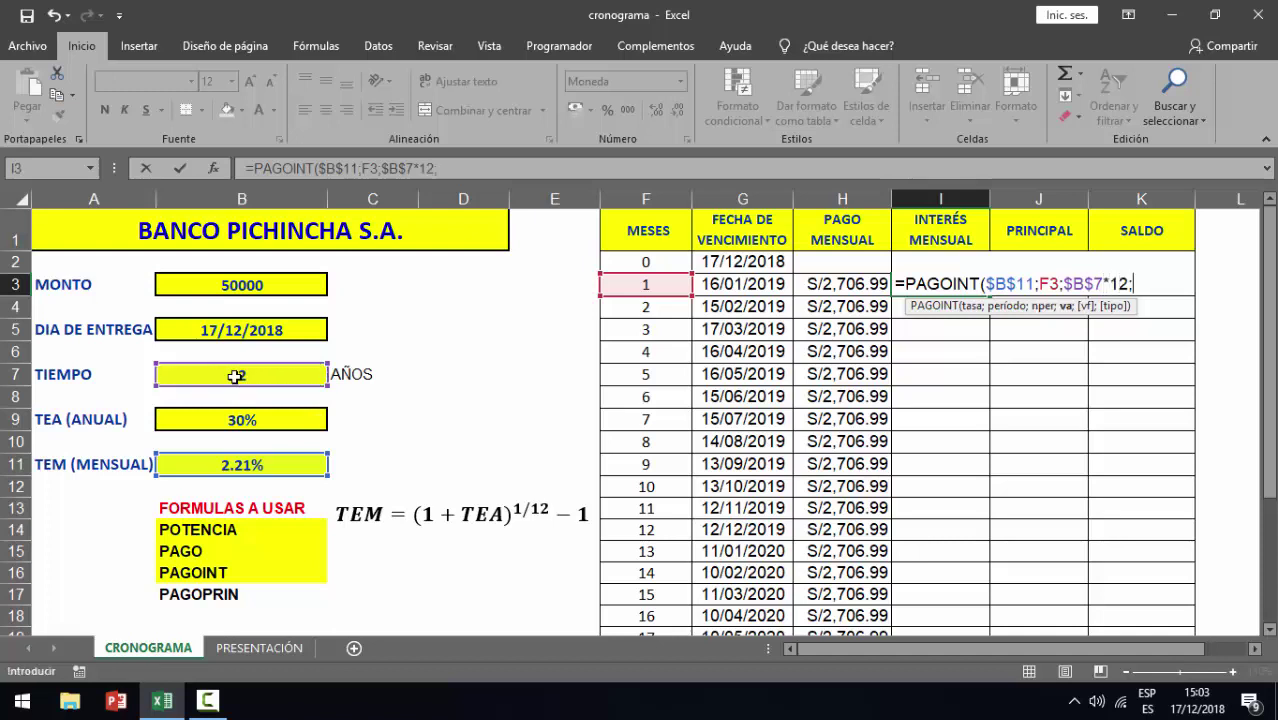
pyautogui.write('-')
pyautogui.click(257, 287)
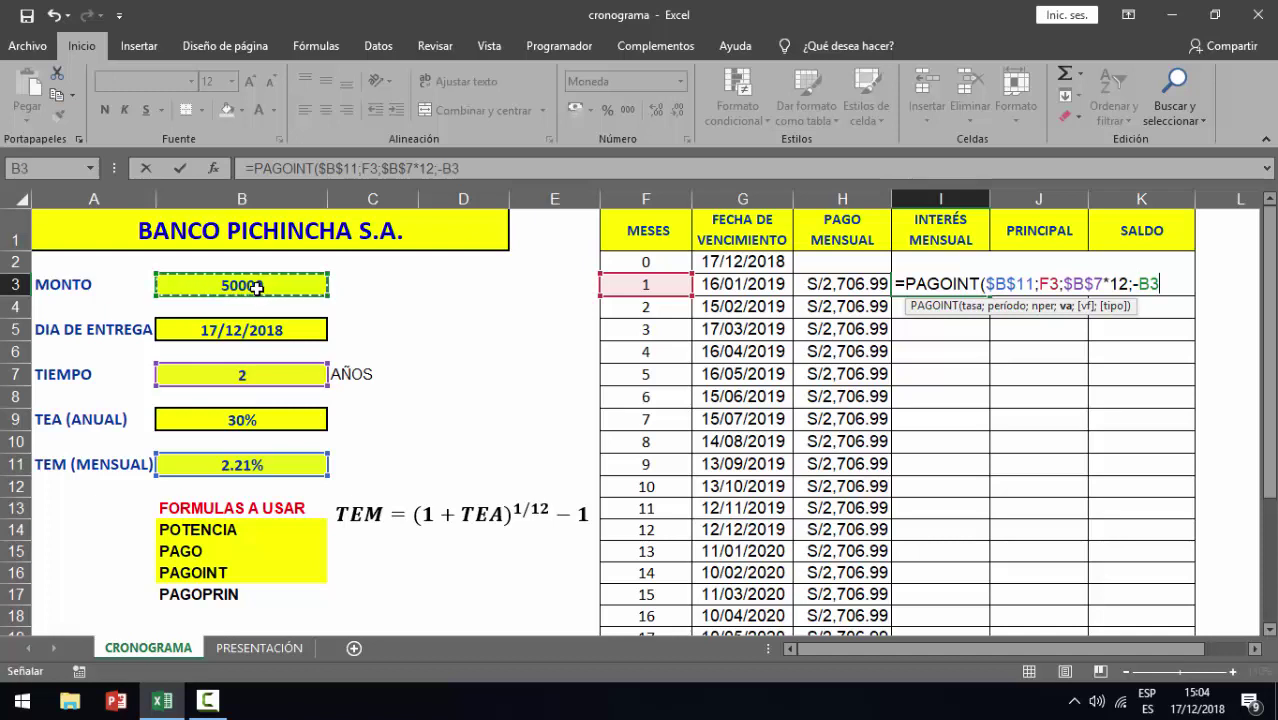
pyautogui.press('F4')
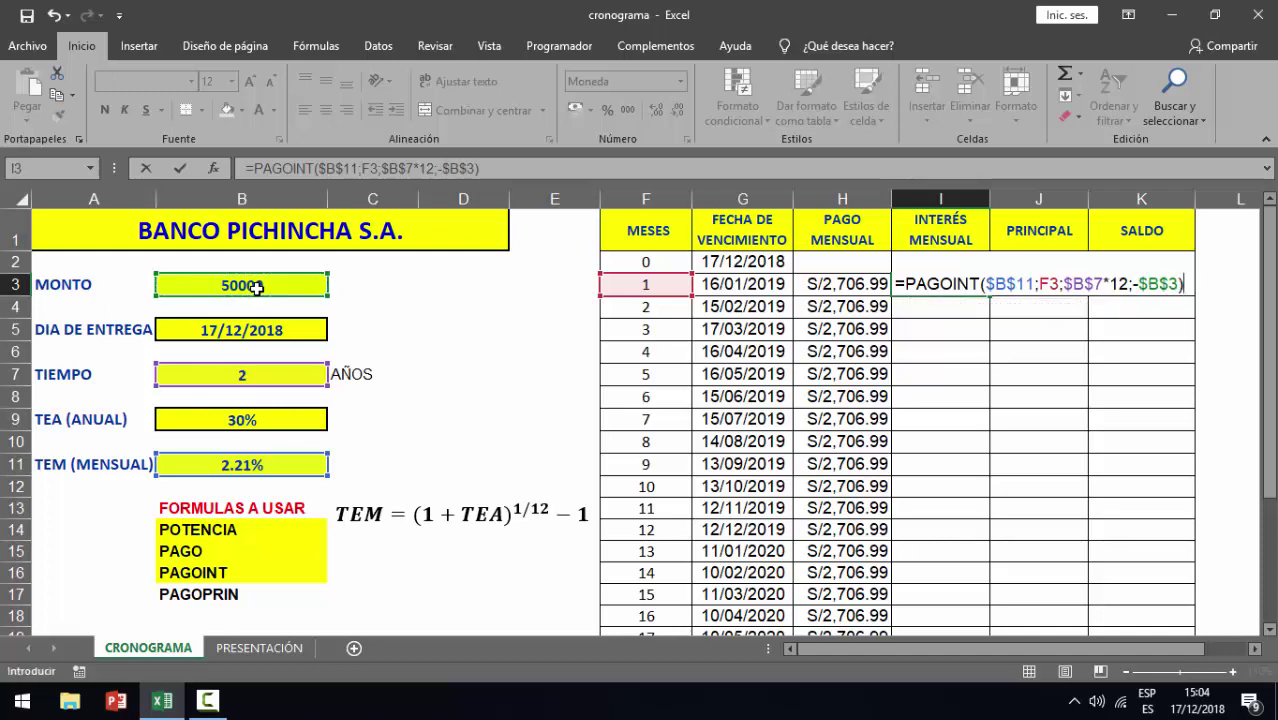
pyautogui.press('Return')
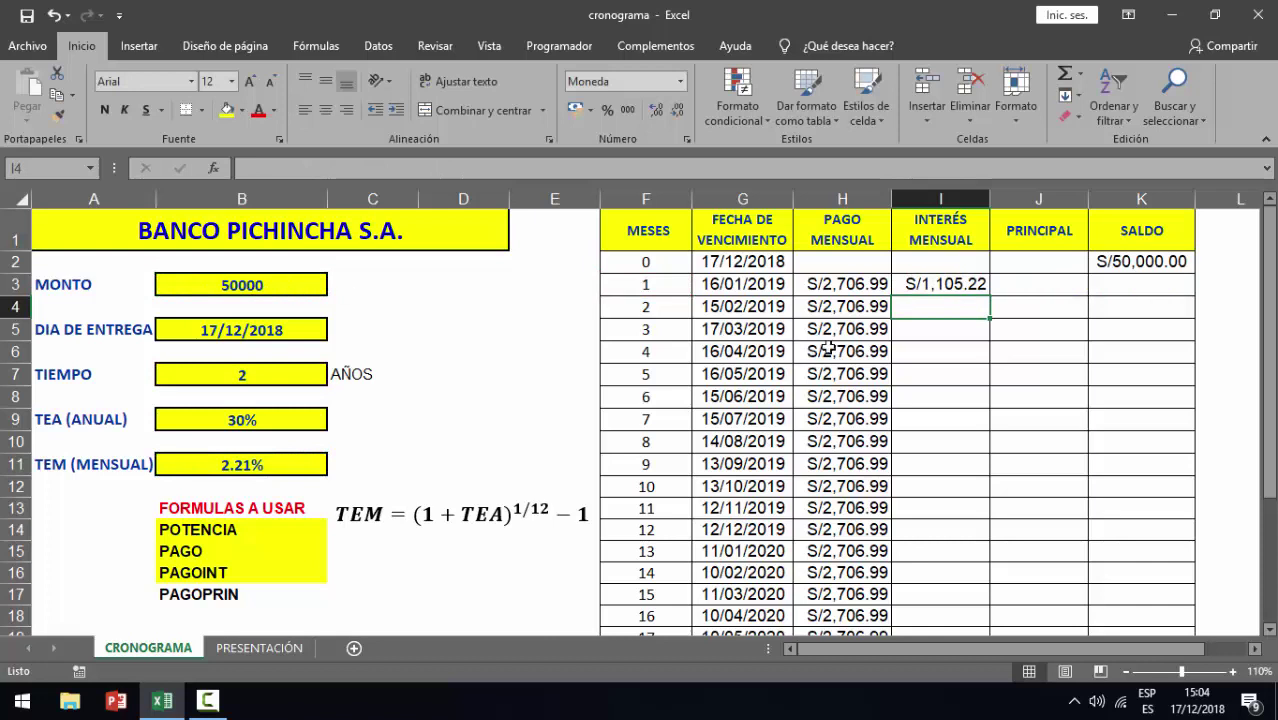
# Copy the interest formula down to I26, falling from S/1,105.22 to S/58.54.
pyautogui.click(944, 283)
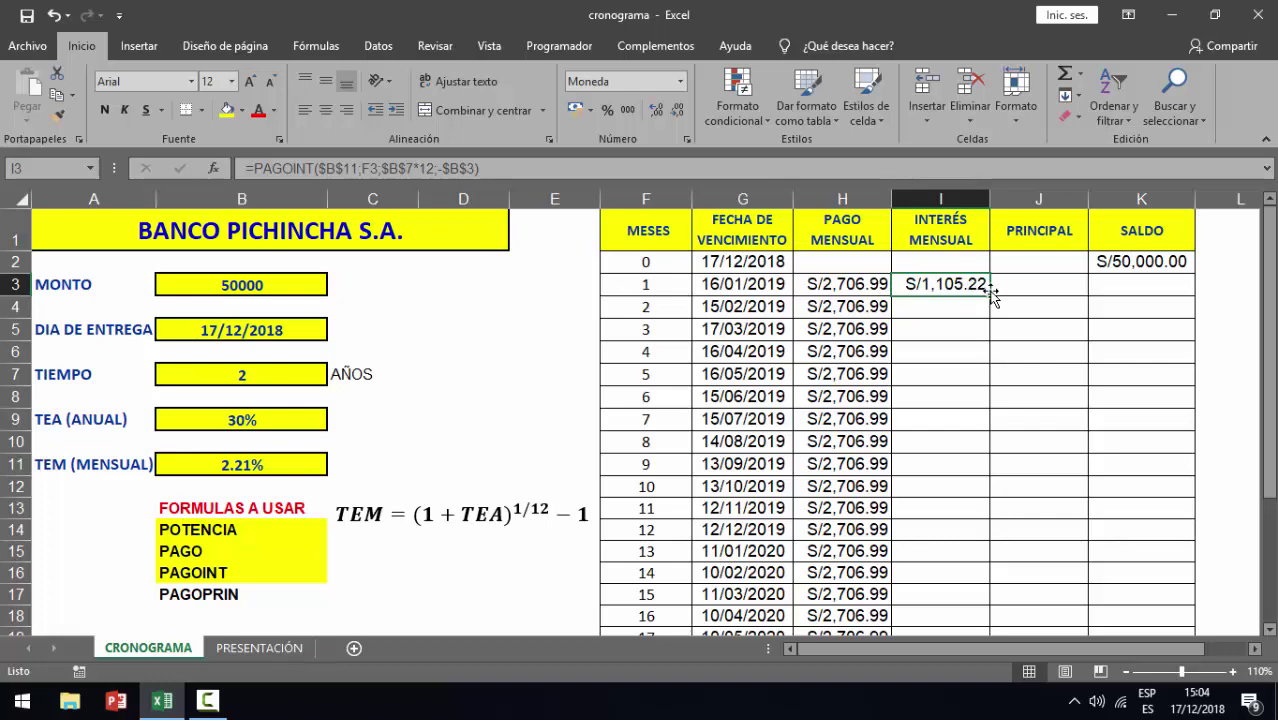
pyautogui.moveTo(991, 298); pyautogui.dragTo(958, 718)
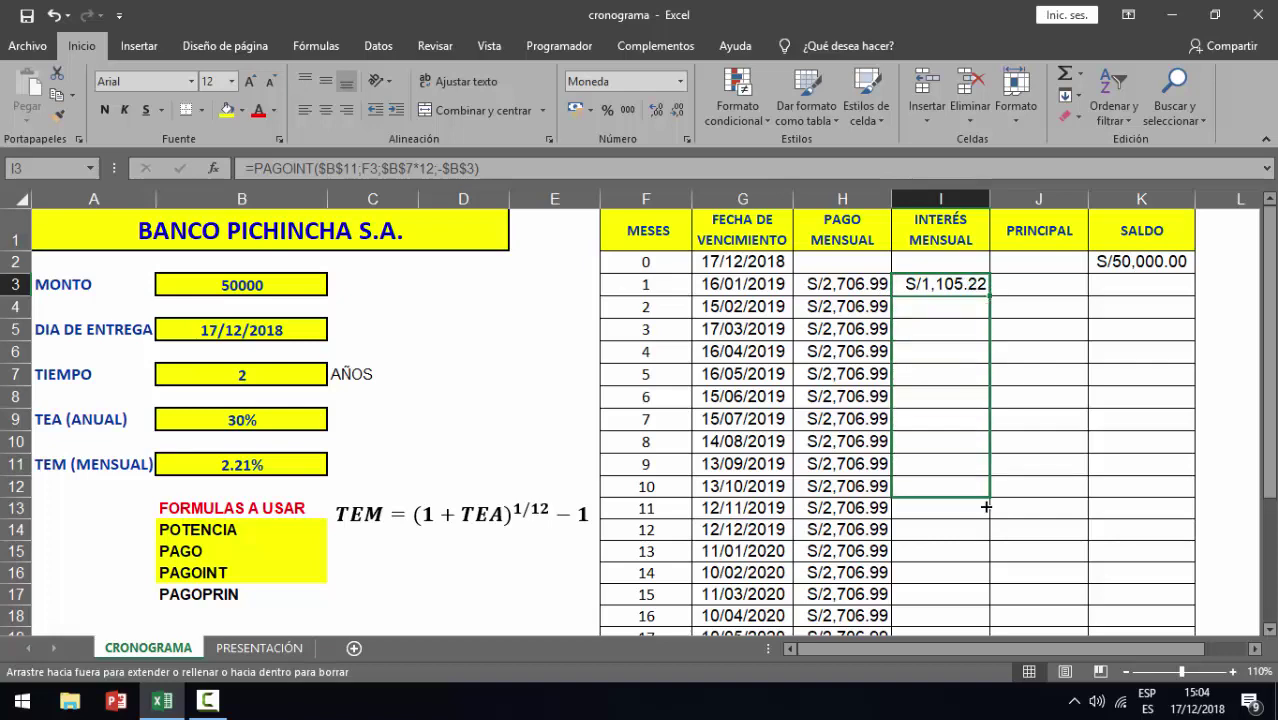
pyautogui.moveTo(958, 718); pyautogui.dragTo(974, 576)
pyautogui.click(974, 587)
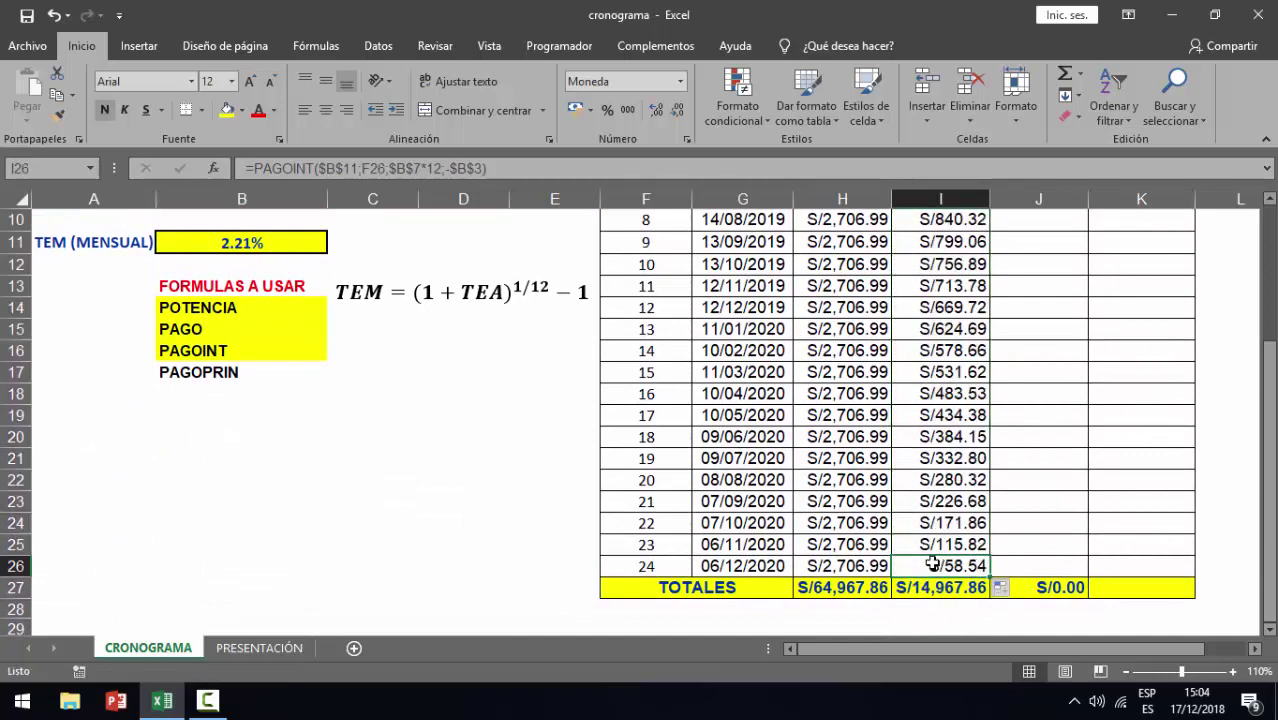
pyautogui.scroll(3, 1016, 295)
pyautogui.click(1020, 288)
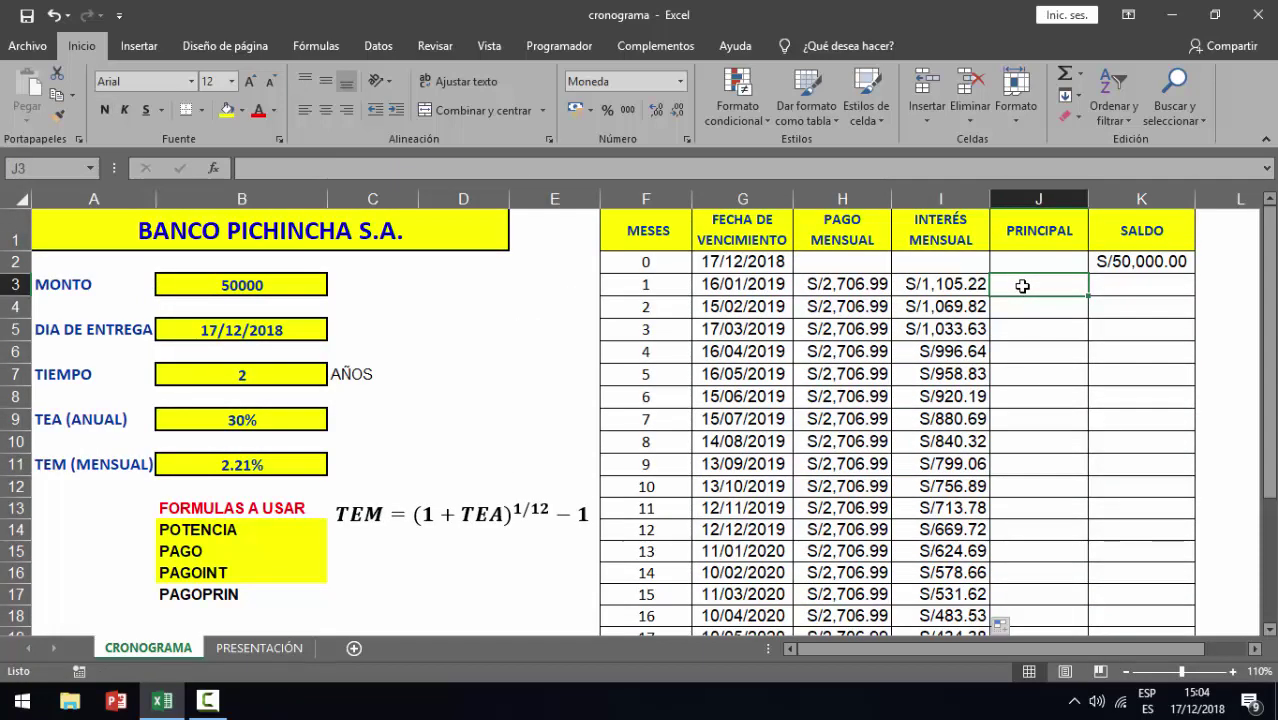
# Build a PAGOPRIN formula in J3 from locked $B$11 rate, period F3, $B$7*12 term and $B$3 loan.
pyautogui.write('=')
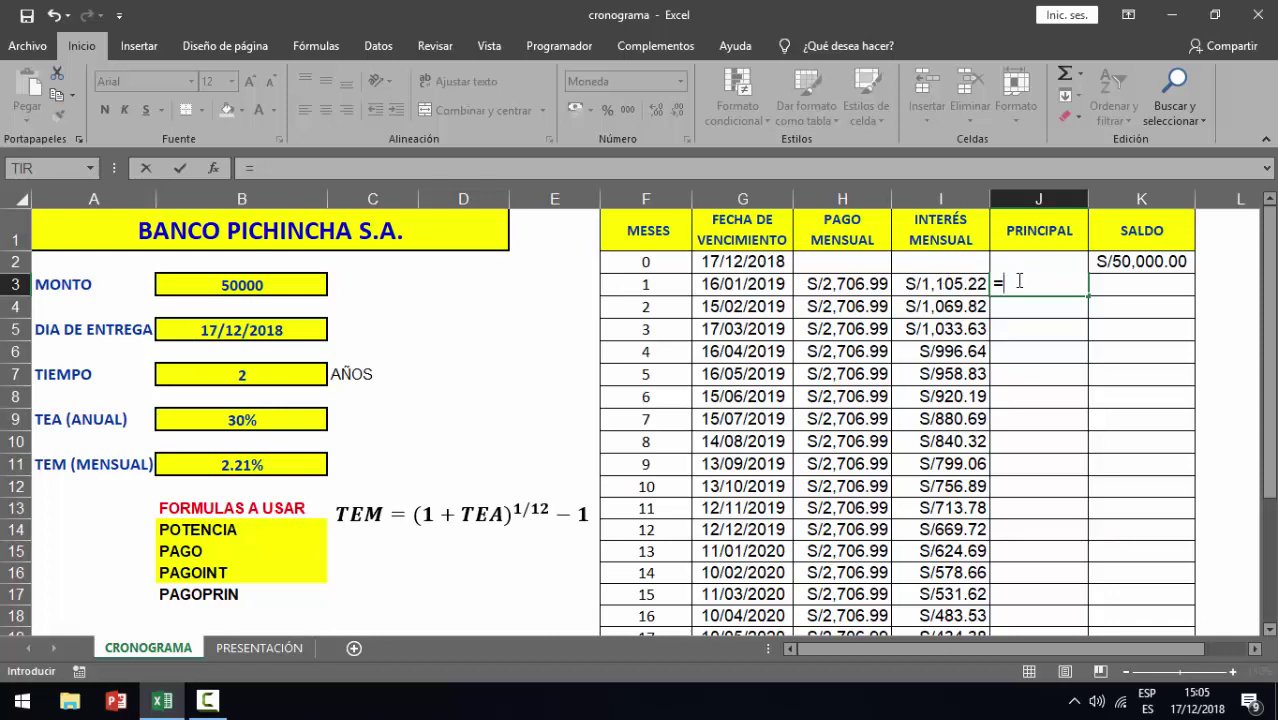
pyautogui.write('PAGOPRIN')
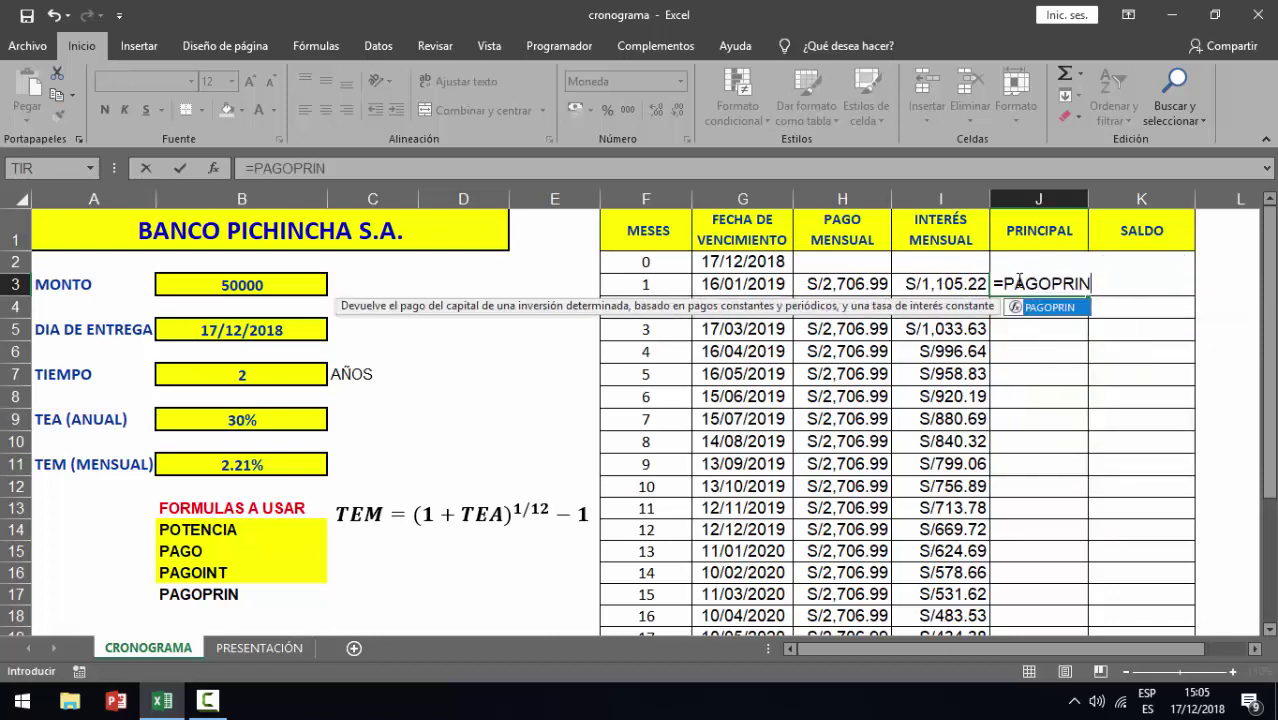
pyautogui.write('(')
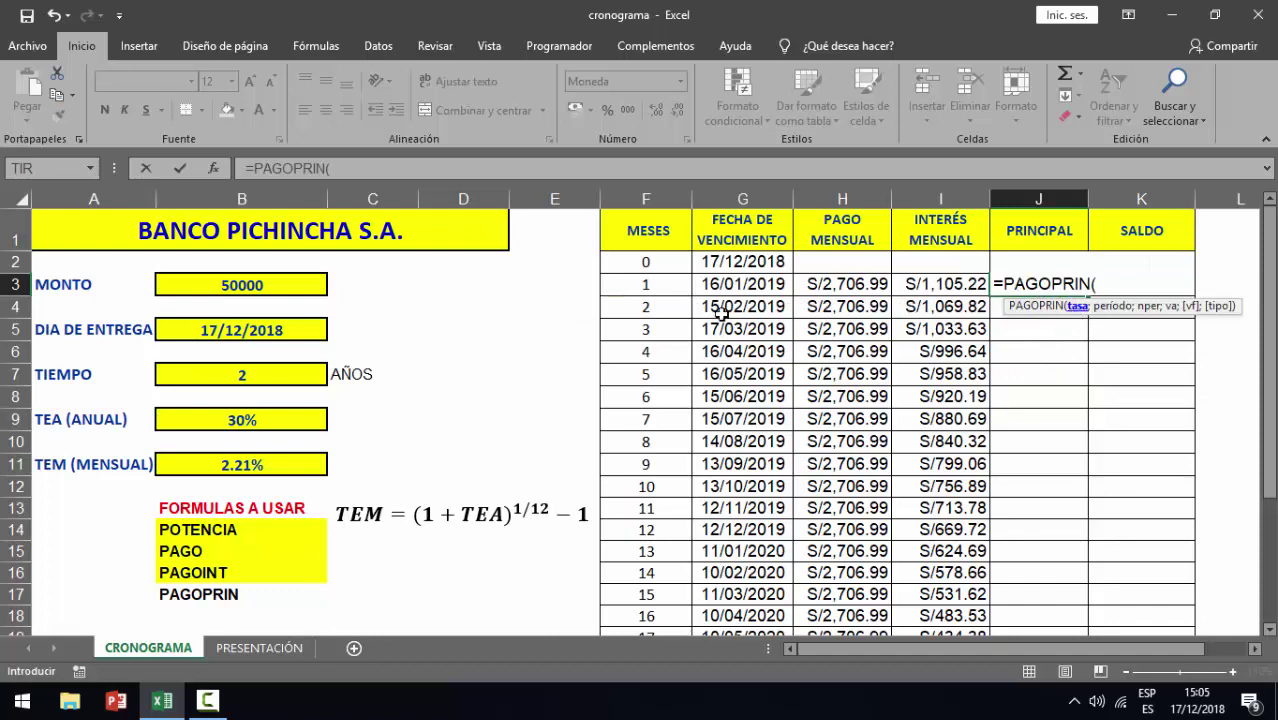
pyautogui.click(277, 466)
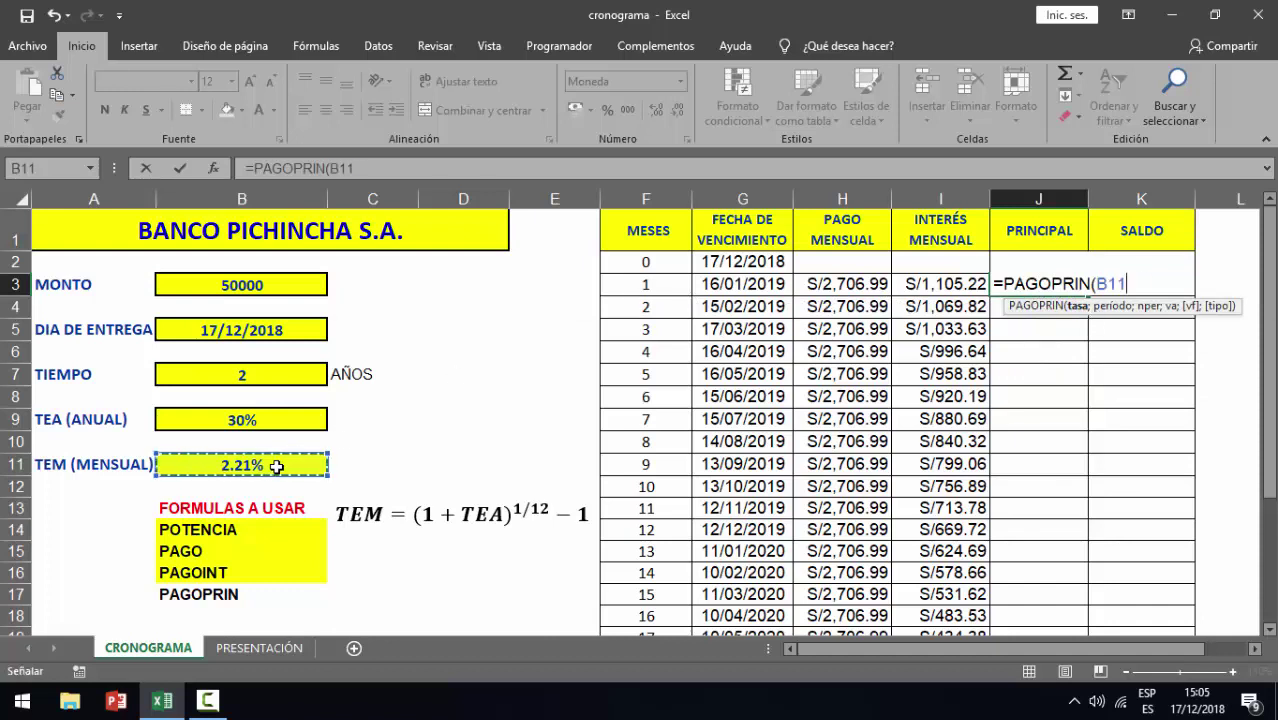
pyautogui.press('F4')
pyautogui.write('$B$11;')
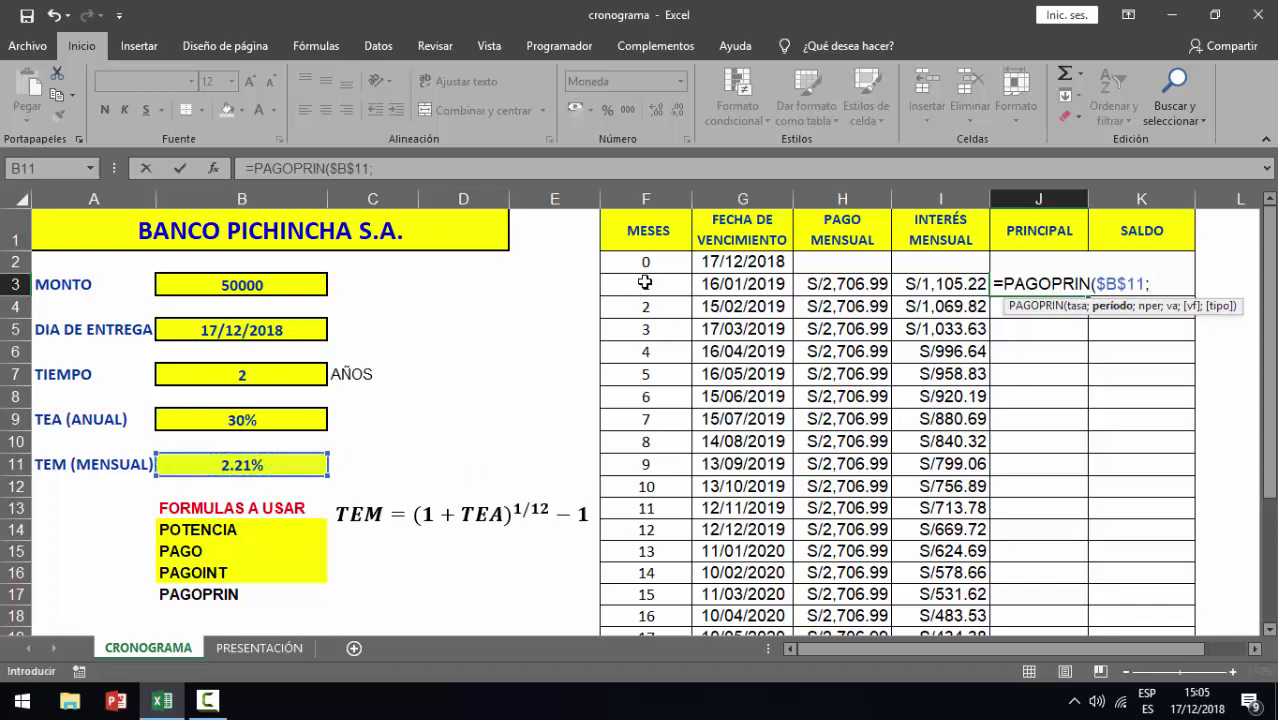
pyautogui.click(646, 283)
pyautogui.write(';')
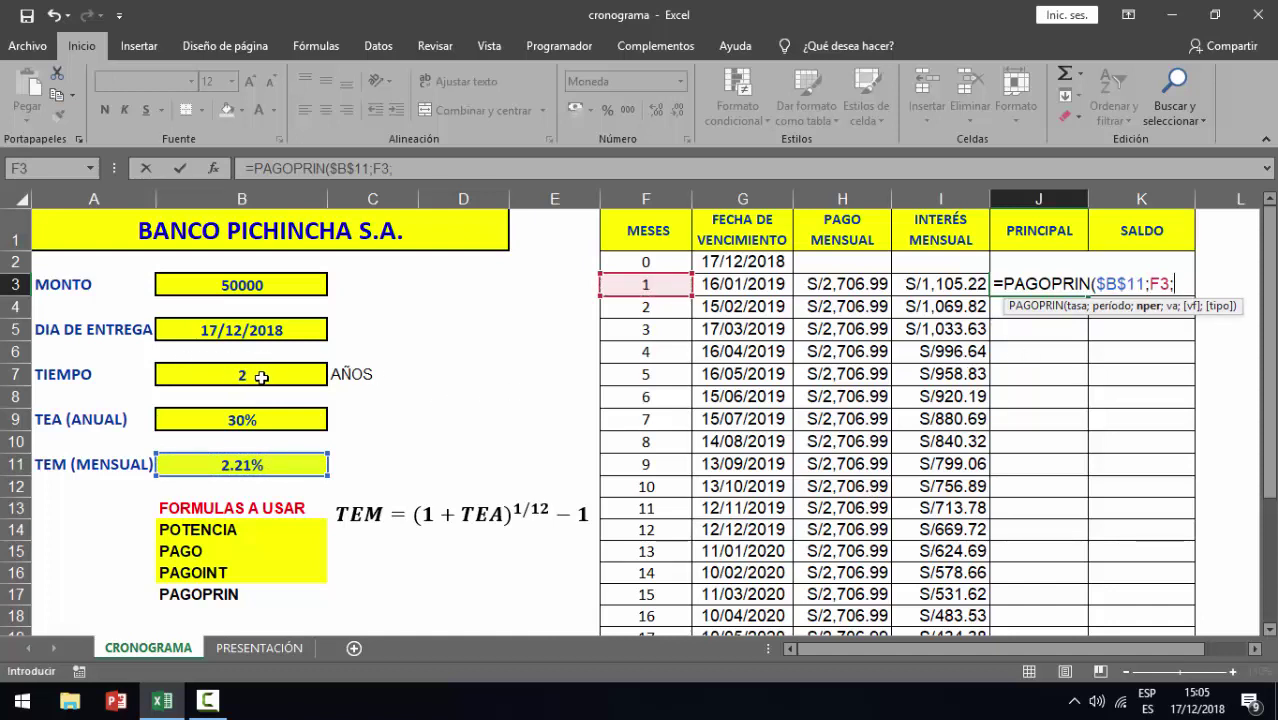
pyautogui.click(265, 375)
pyautogui.press('F4')
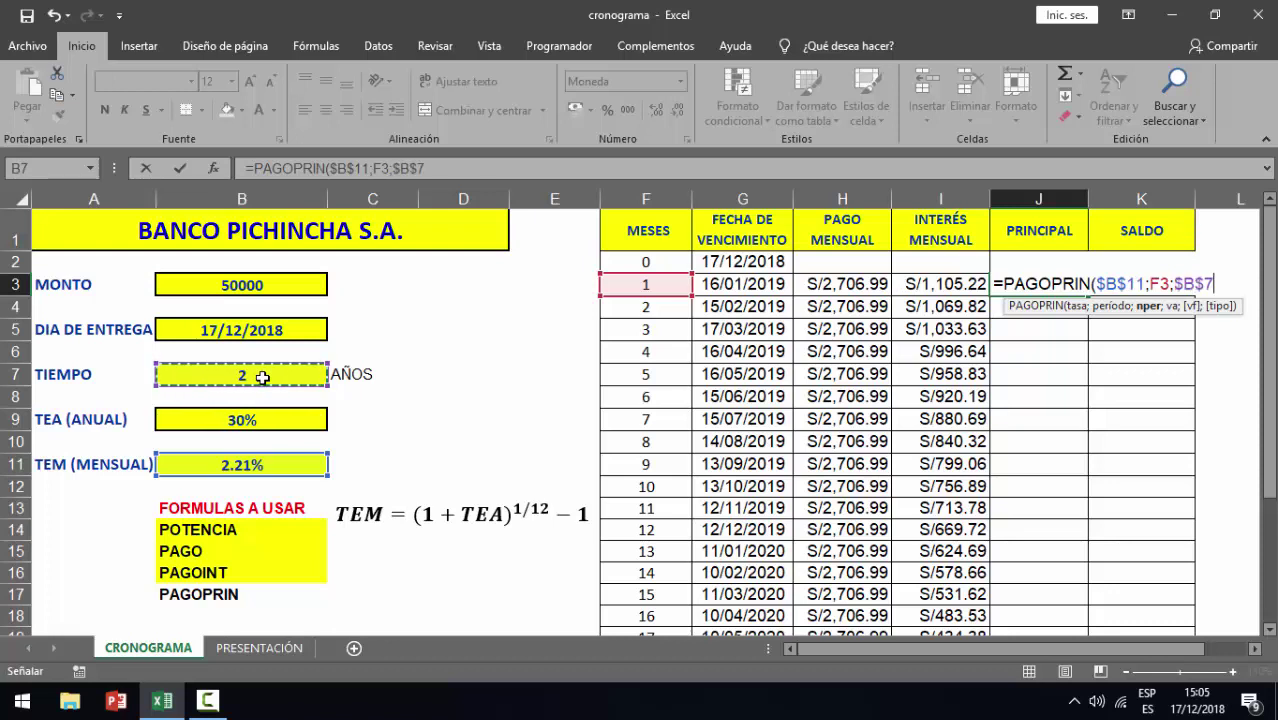
pyautogui.write('*12')
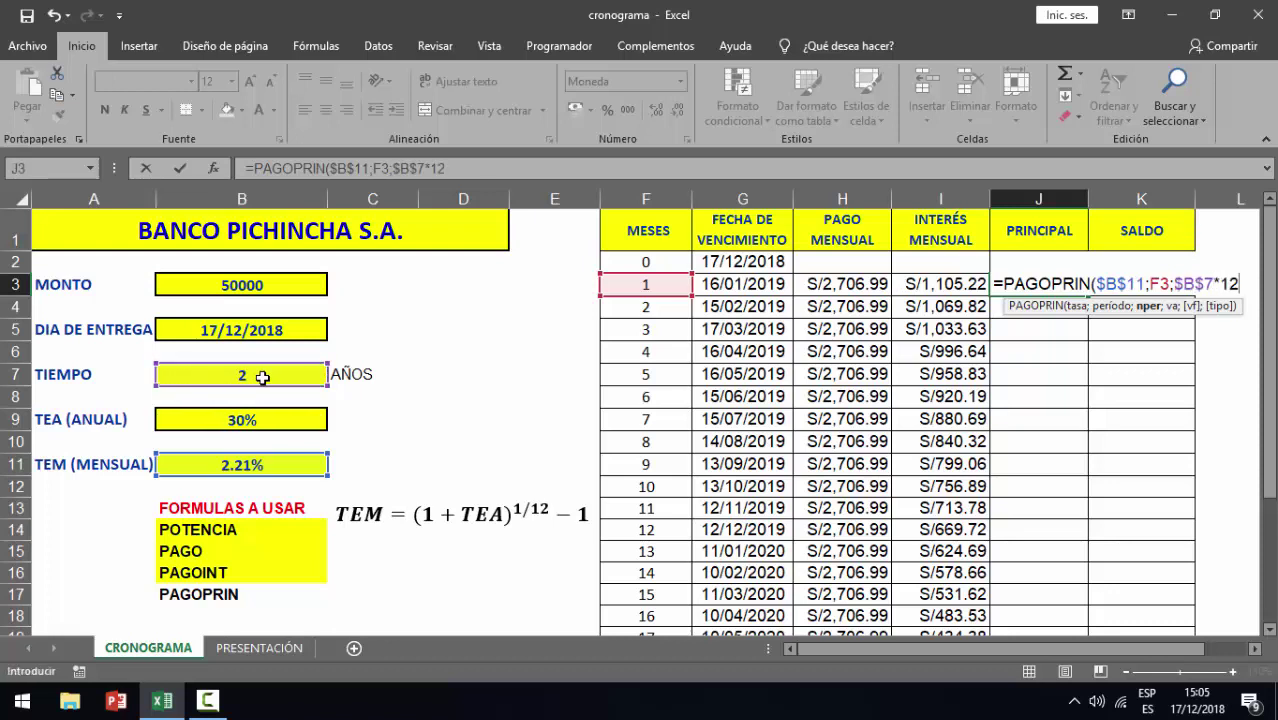
pyautogui.write(';-')
pyautogui.click(248, 286)
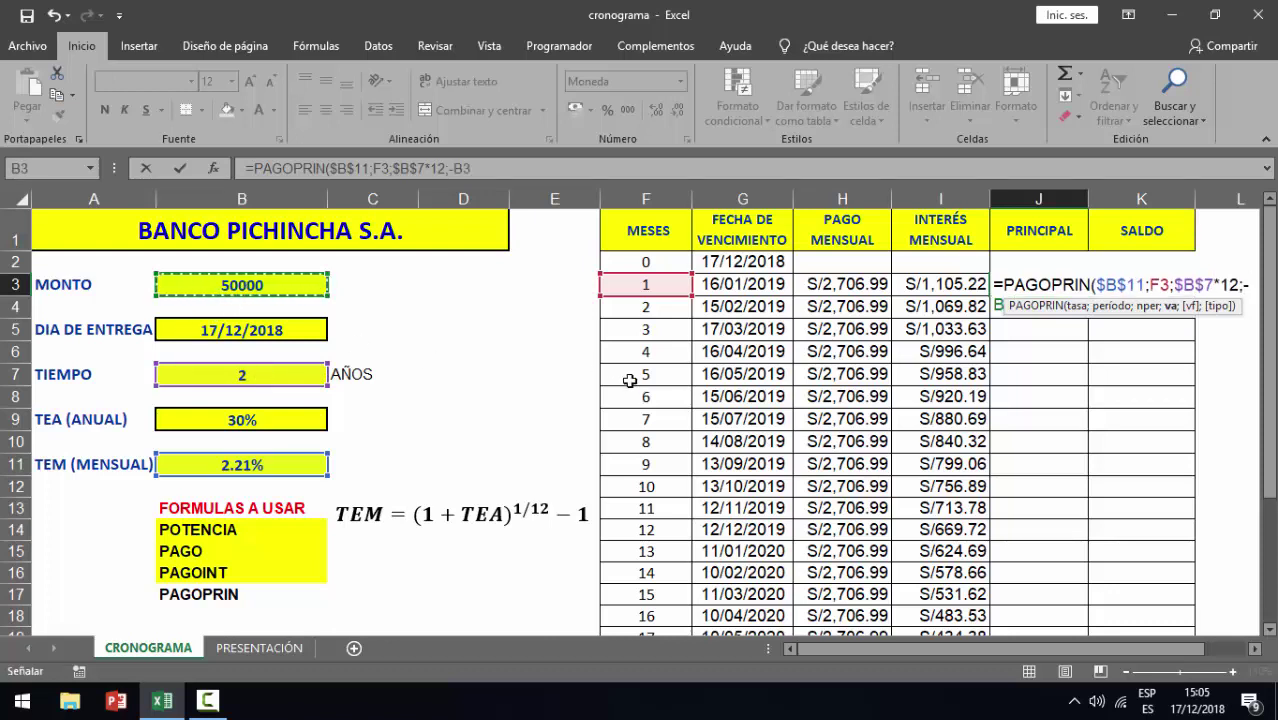
pyautogui.press('F4')
# Commit the month 1 principal formula and fill it down through month 24.
pyautogui.write(')')
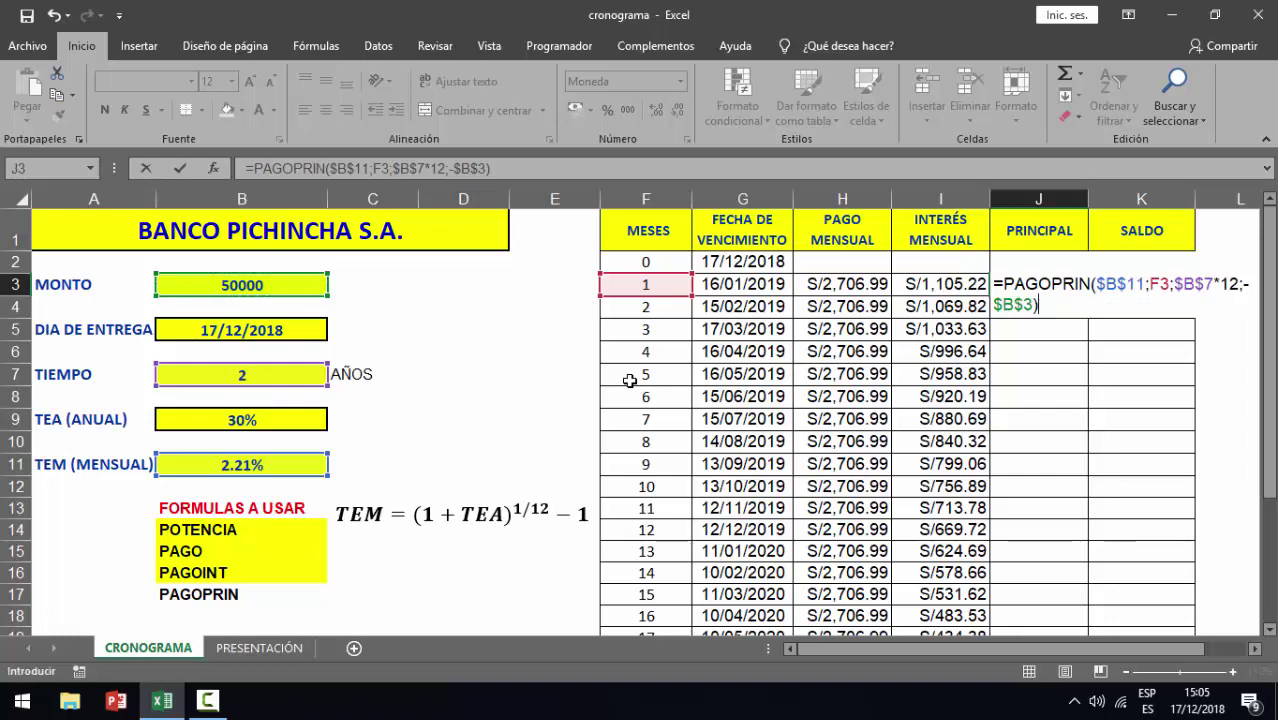
pyautogui.press('Return')
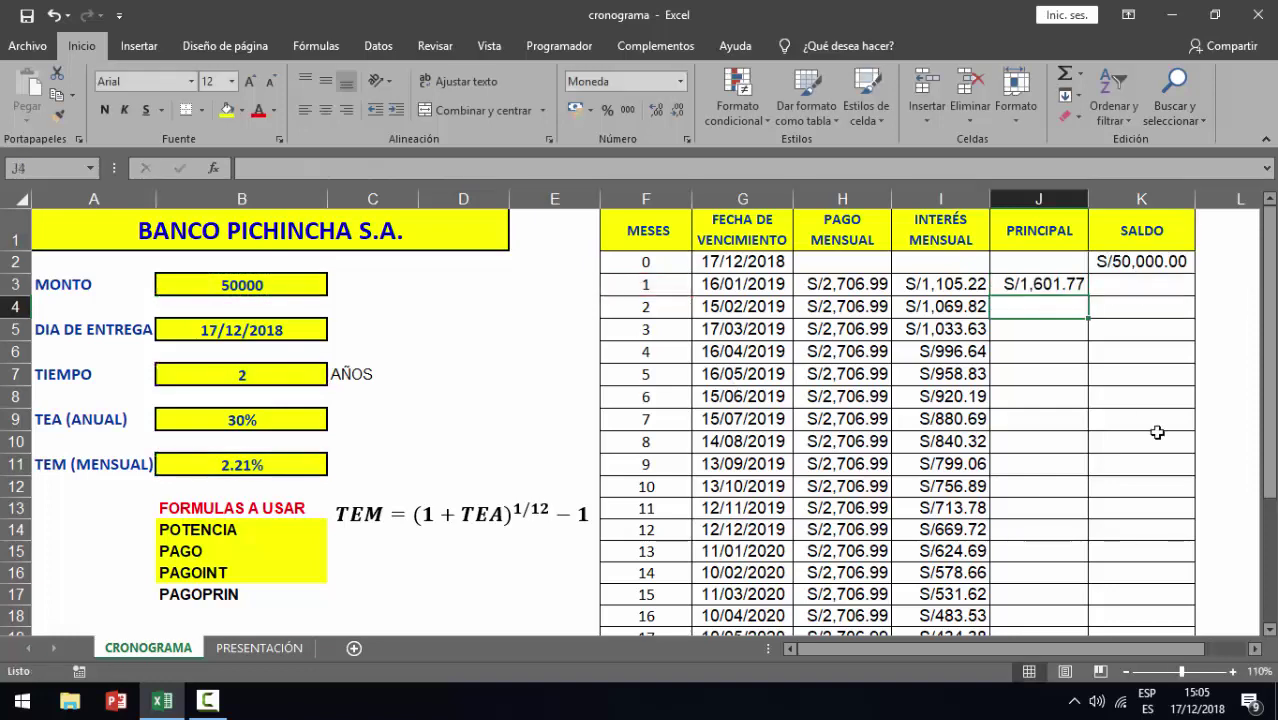
pyautogui.click(1066, 284)
pyautogui.moveTo(1087, 296); pyautogui.dragTo(1072, 705)
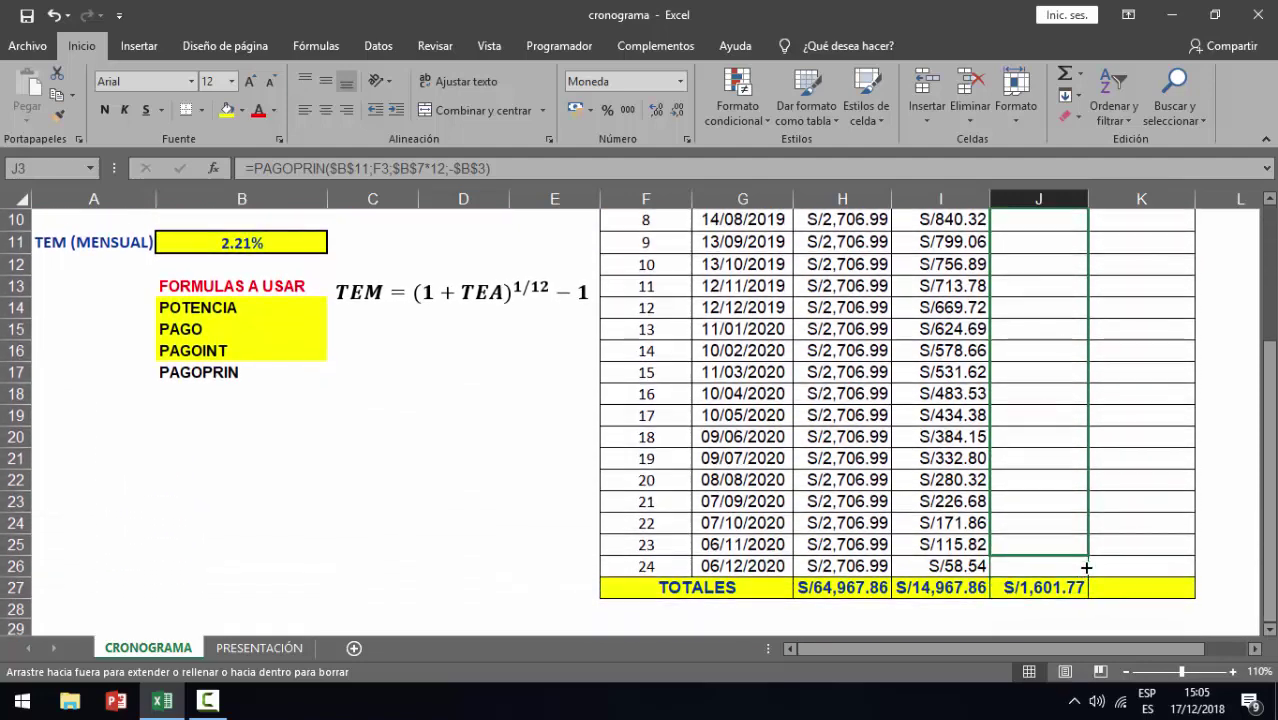
pyautogui.moveTo(1072, 705); pyautogui.dragTo(1045, 580)
# Check the totals row sums, with principal totalling S/50,000.00.
pyautogui.click(1043, 587)
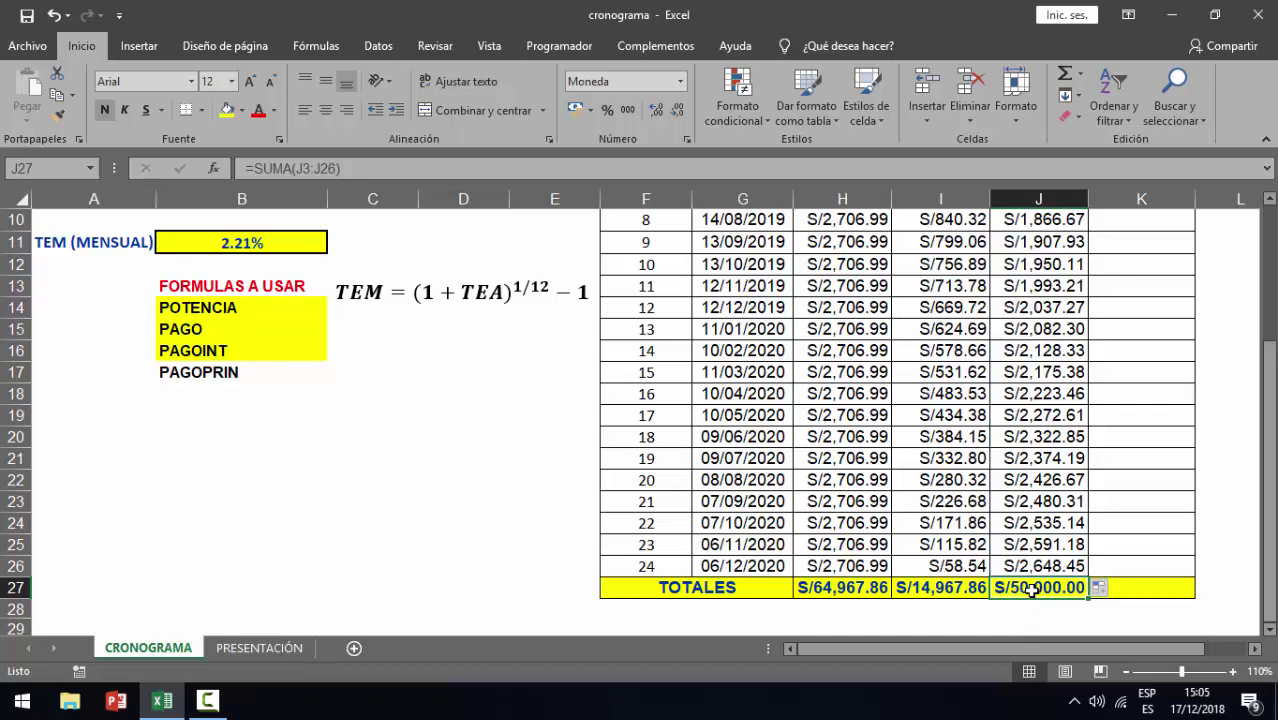
pyautogui.click(941, 588)
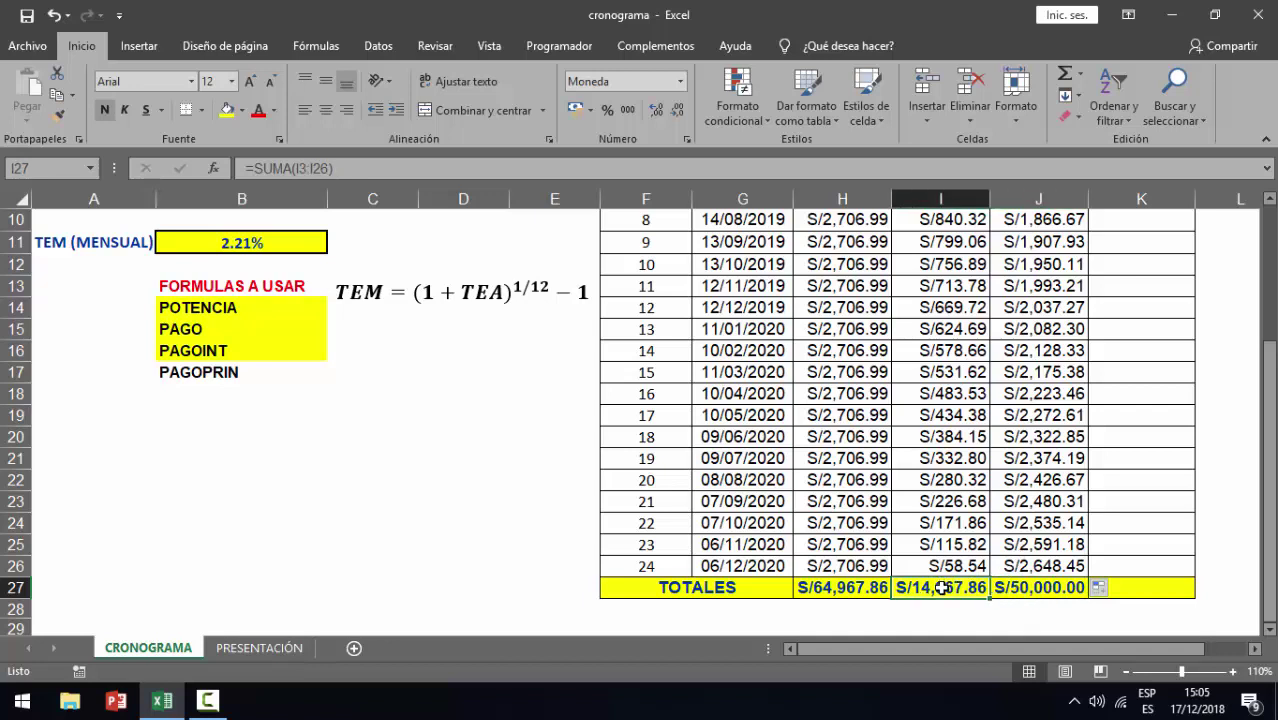
pyautogui.click(832, 587)
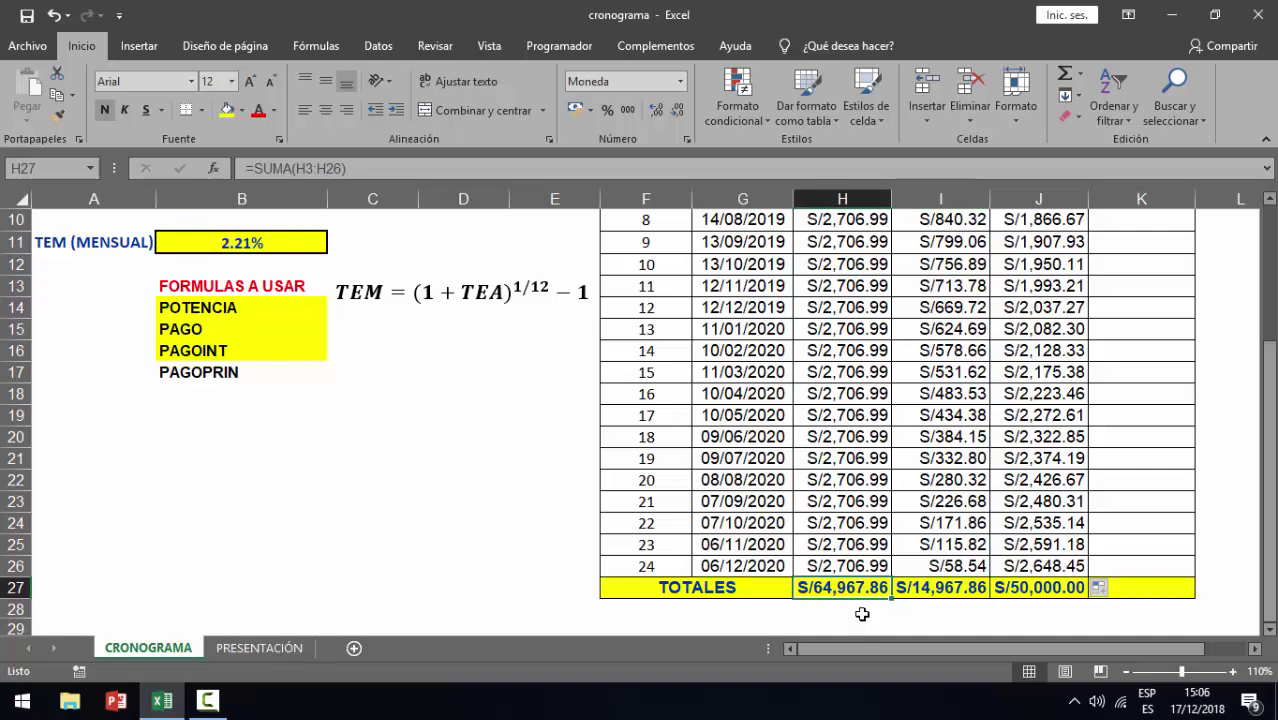
pyautogui.click(858, 612)
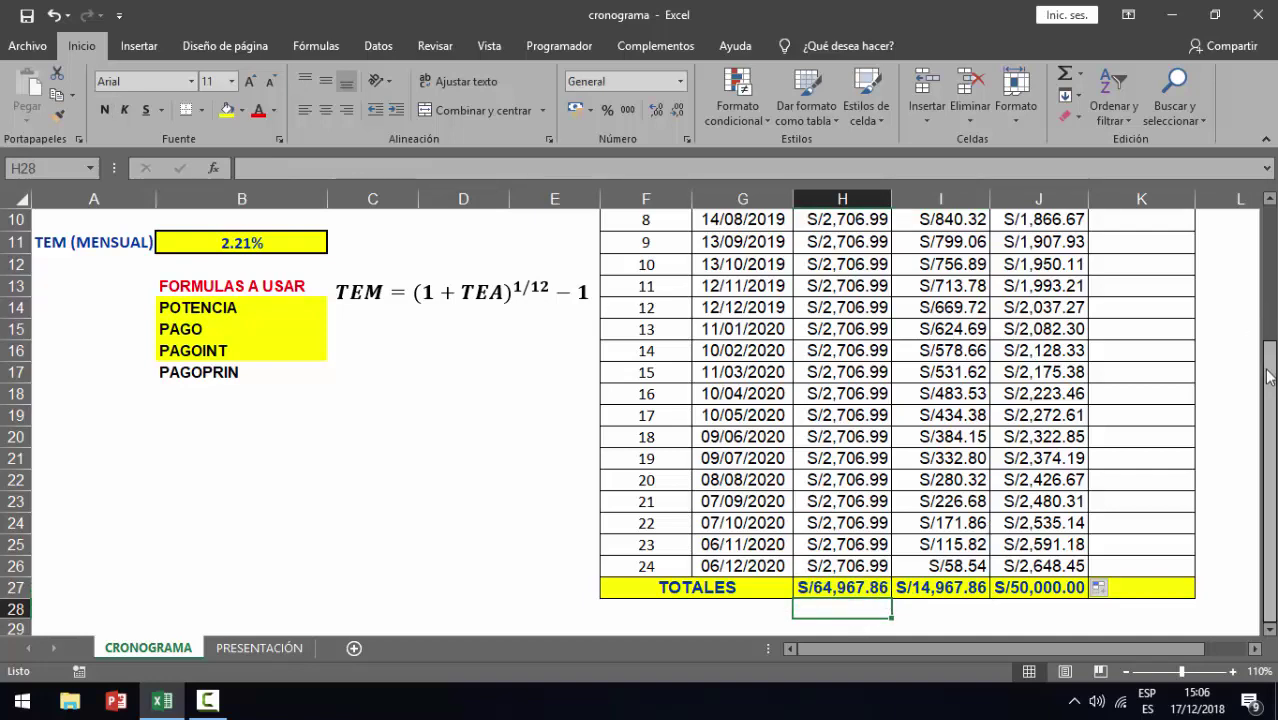
pyautogui.moveTo(1267, 345); pyautogui.dragTo(1268, 302)
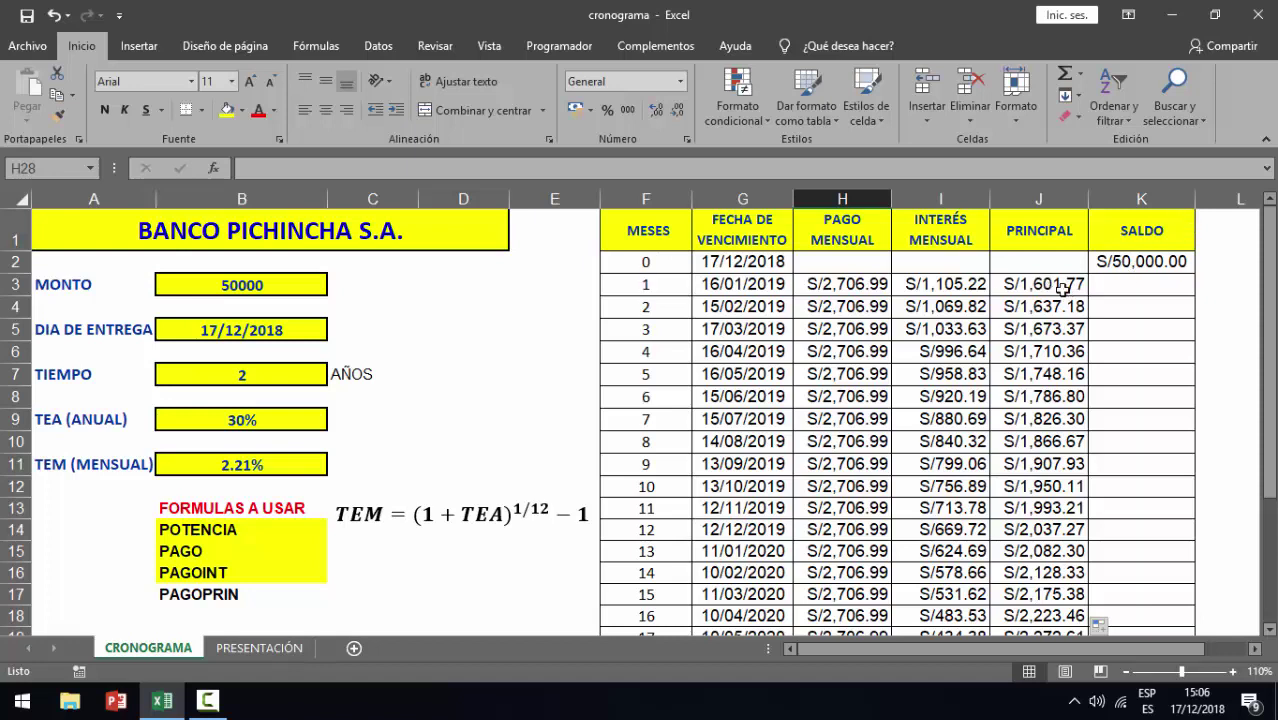
# Enter =K2-J3 in K3 and fill to K26 so the balance reaches zero, then show PRESENTACIÓN.
pyautogui.click(1133, 281)
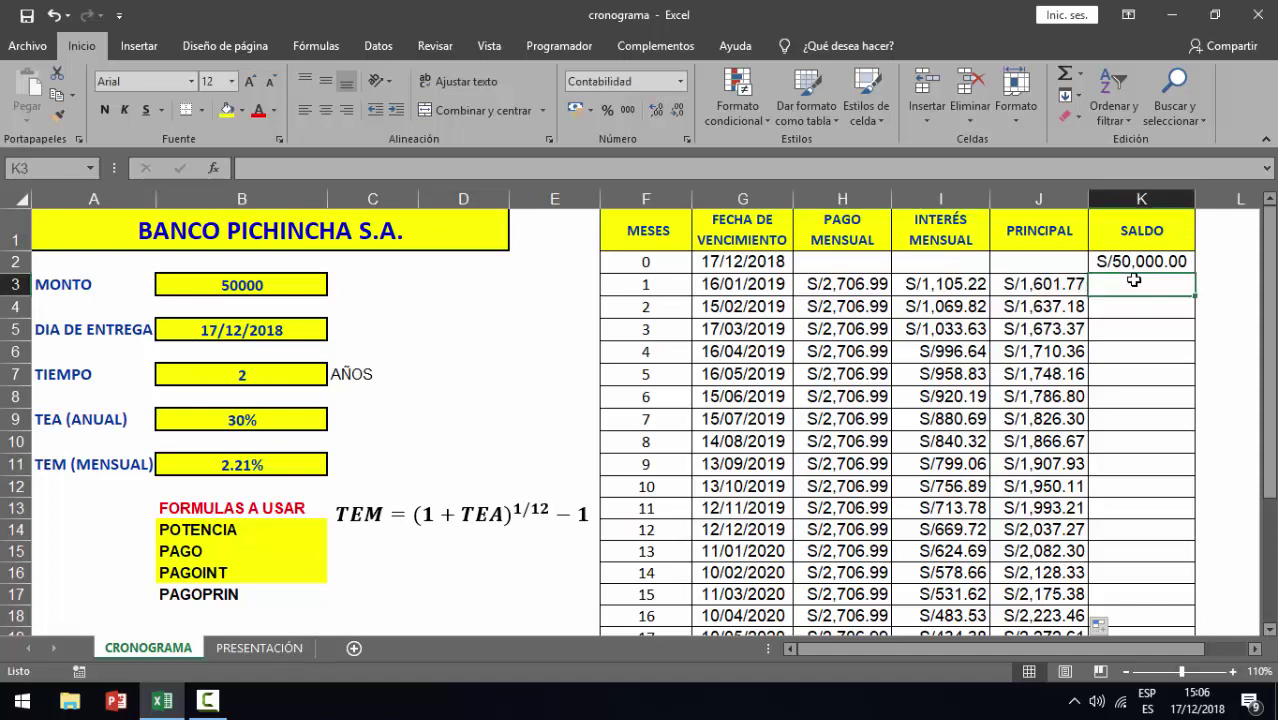
pyautogui.write('=')
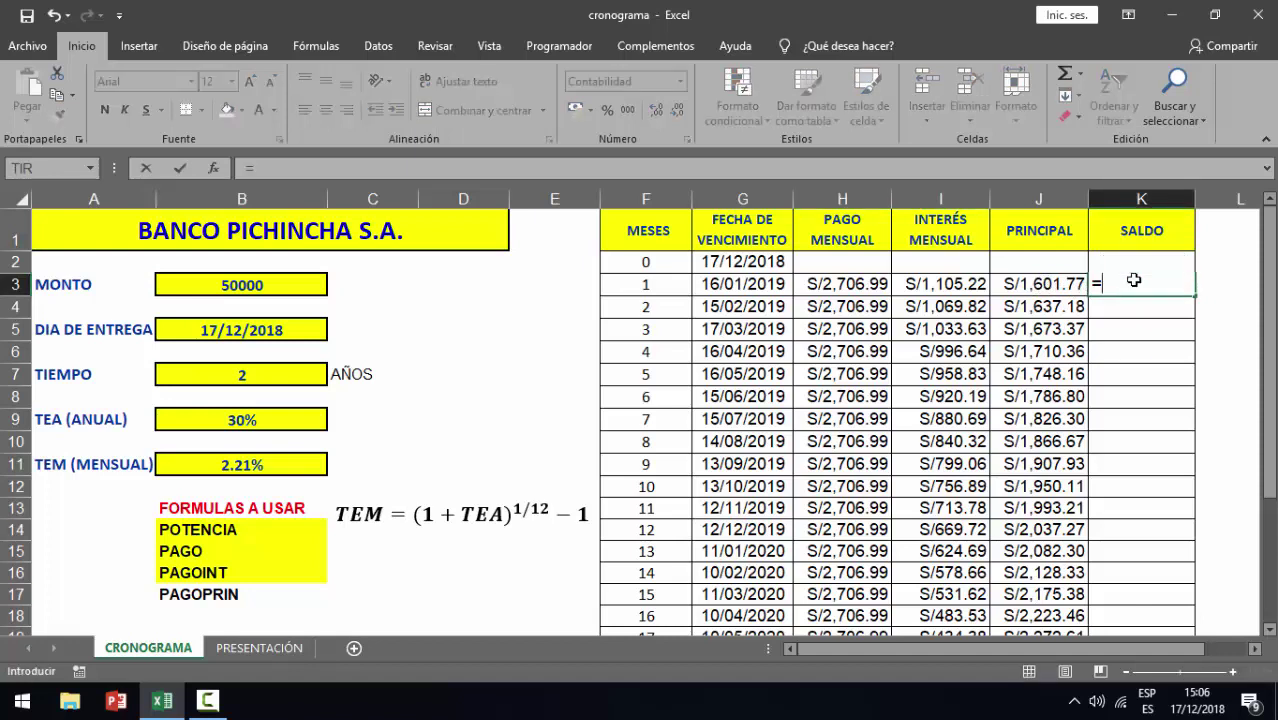
pyautogui.write('K')
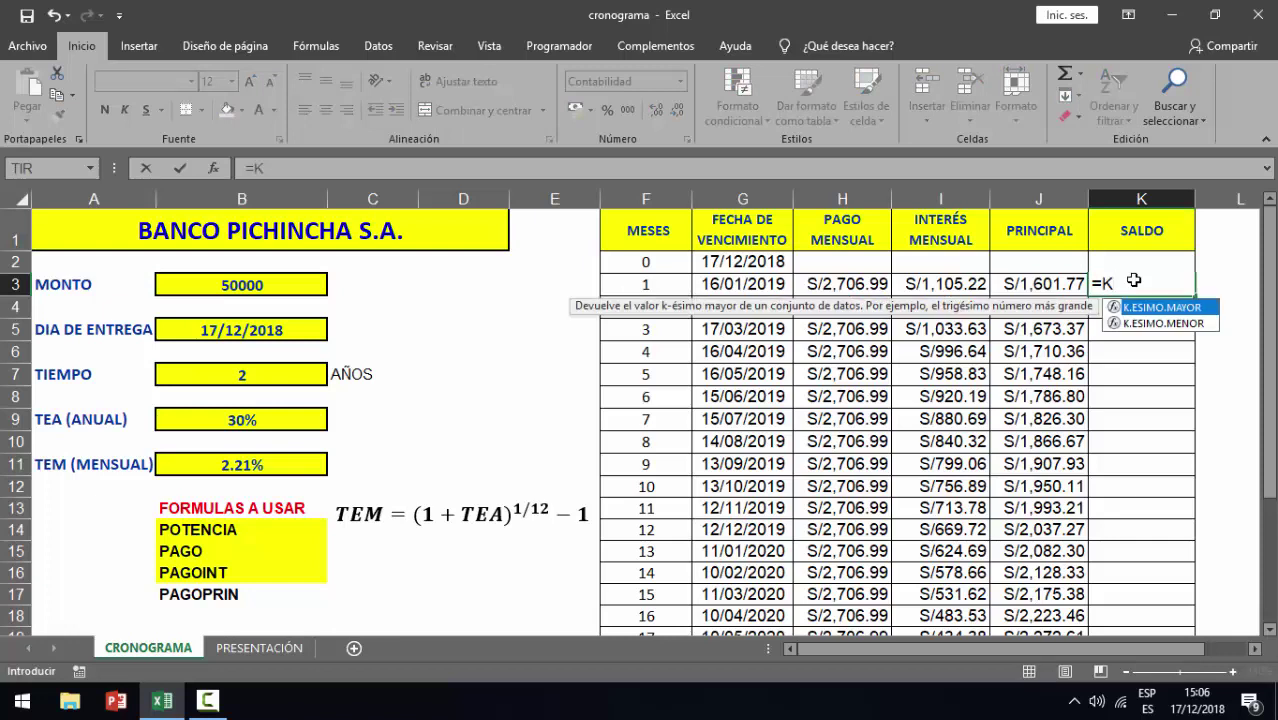
pyautogui.write('2-')
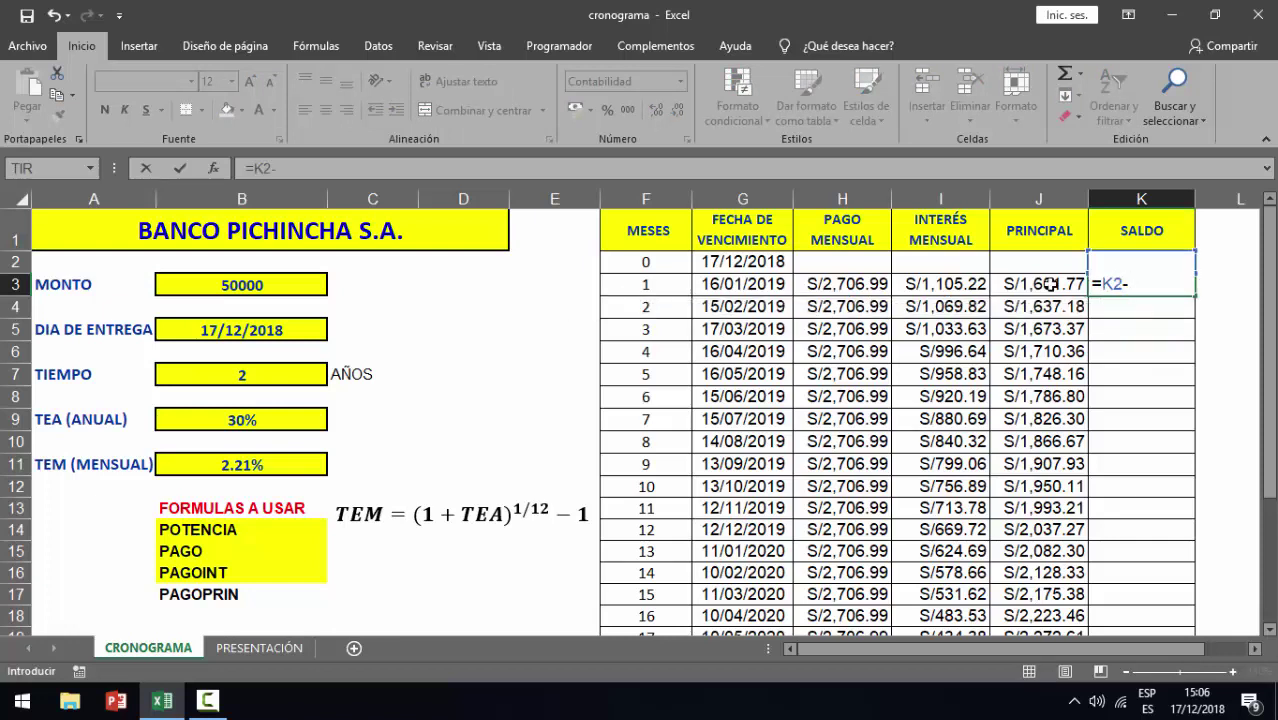
pyautogui.click(1046, 284)
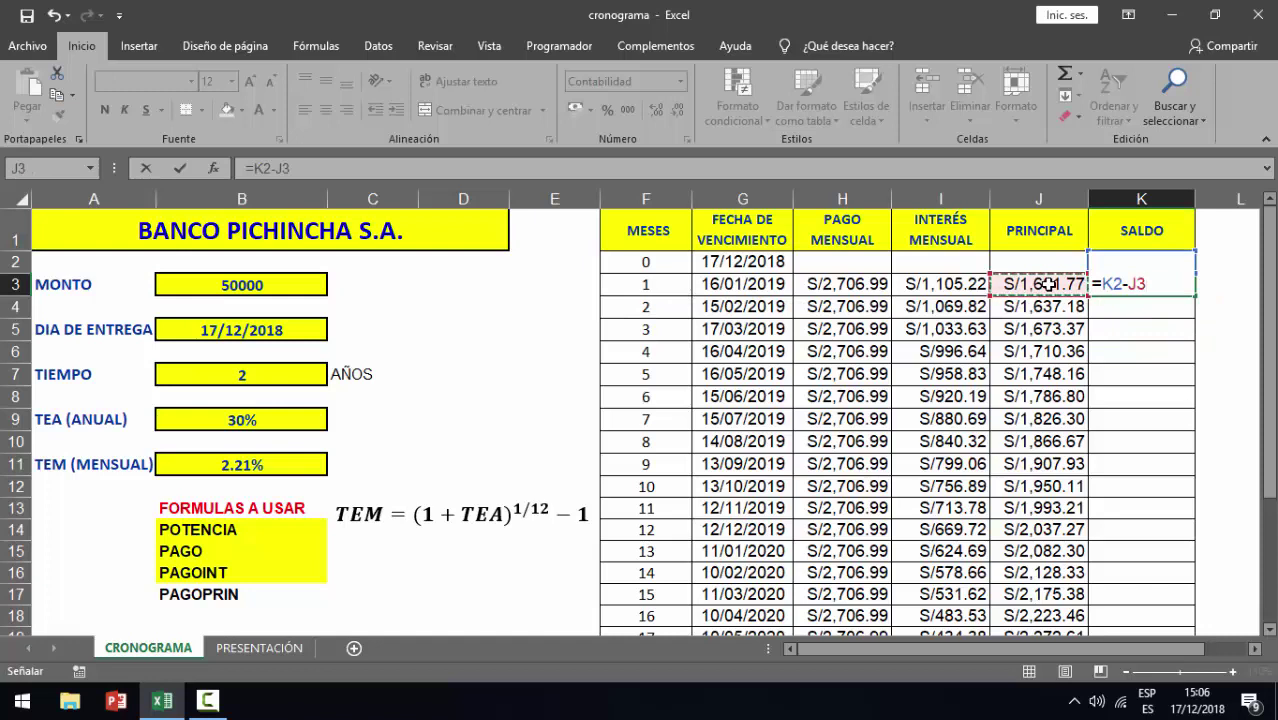
pyautogui.press('Return')
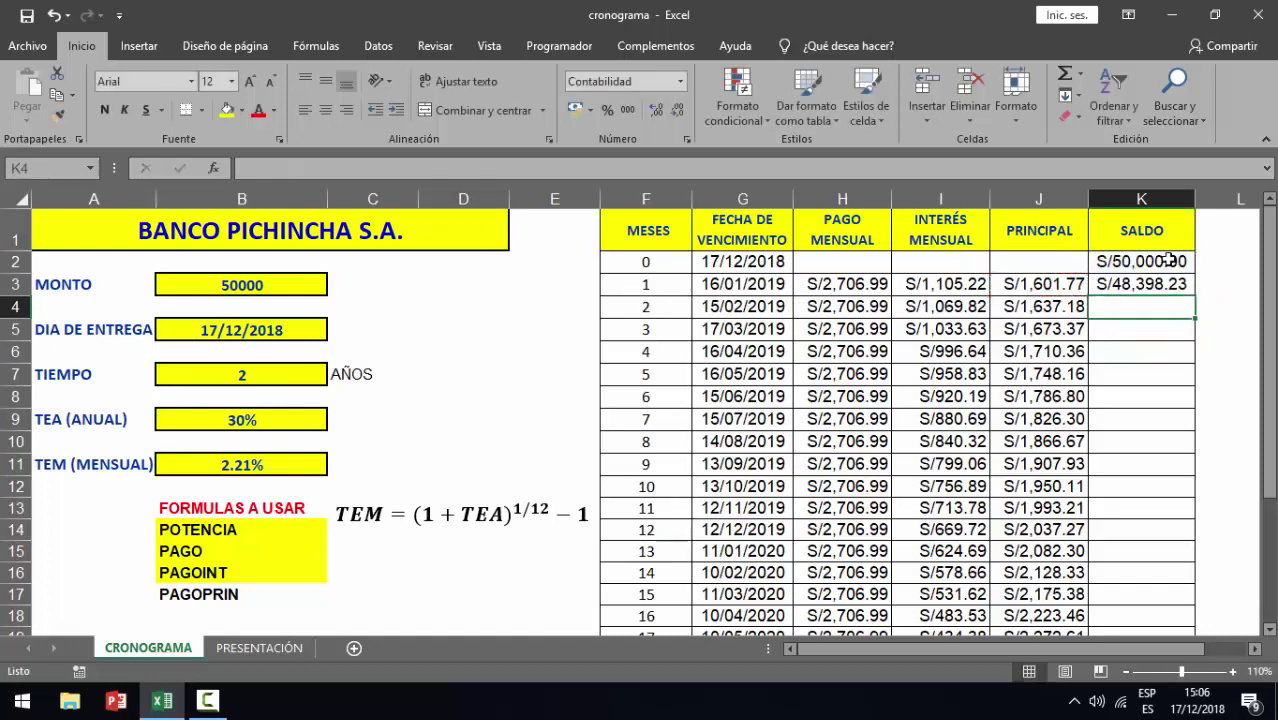
pyautogui.click(1162, 287)
pyautogui.moveTo(1194, 296); pyautogui.dragTo(1155, 580)
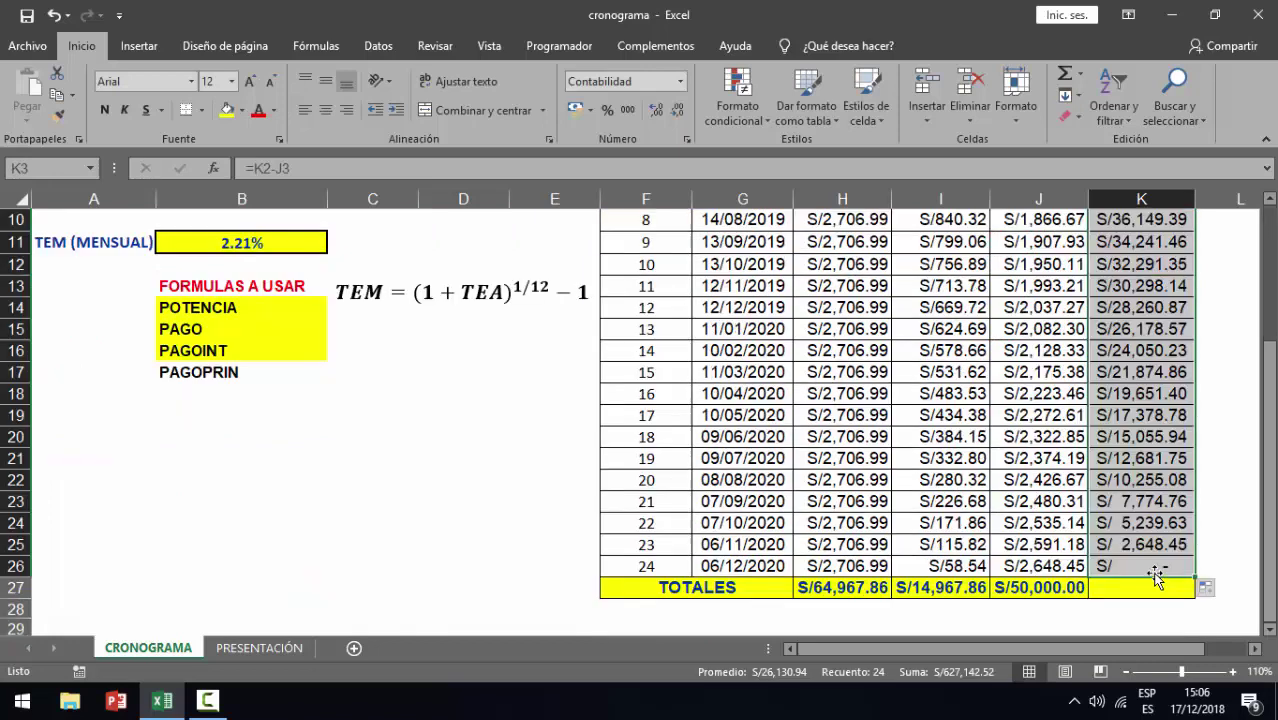
pyautogui.click(1152, 567)
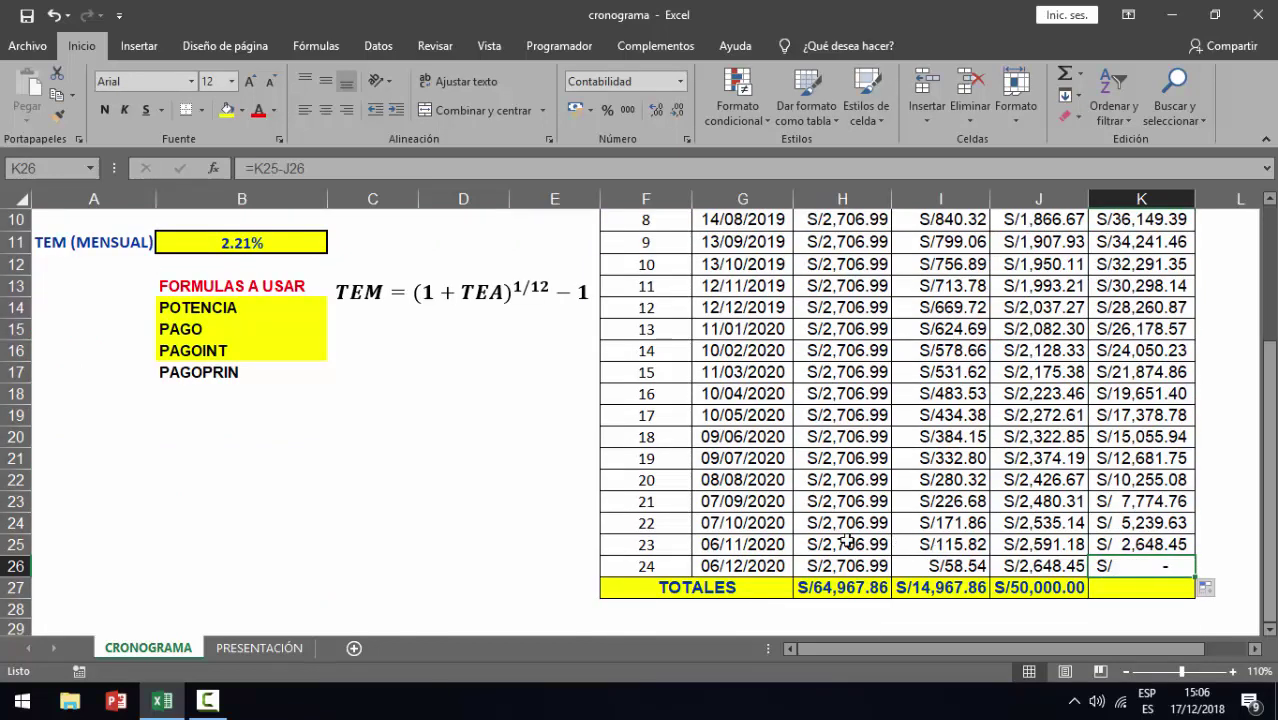
pyautogui.click(292, 648)
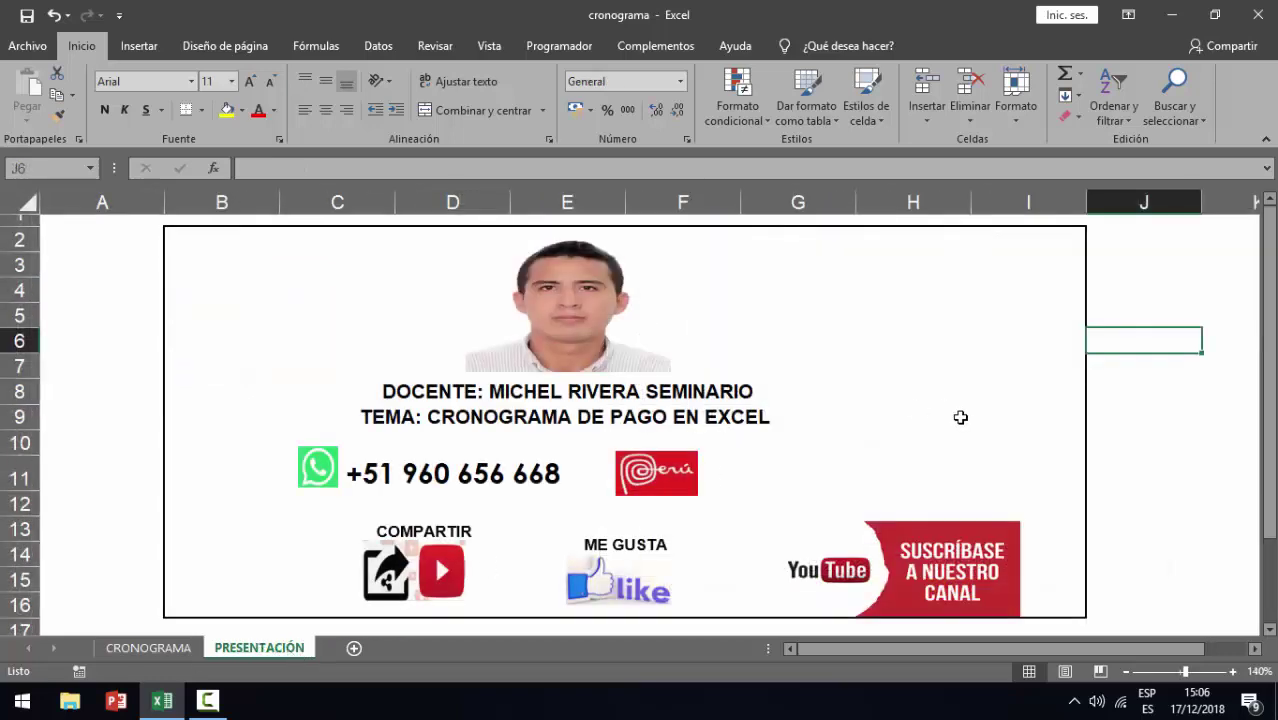